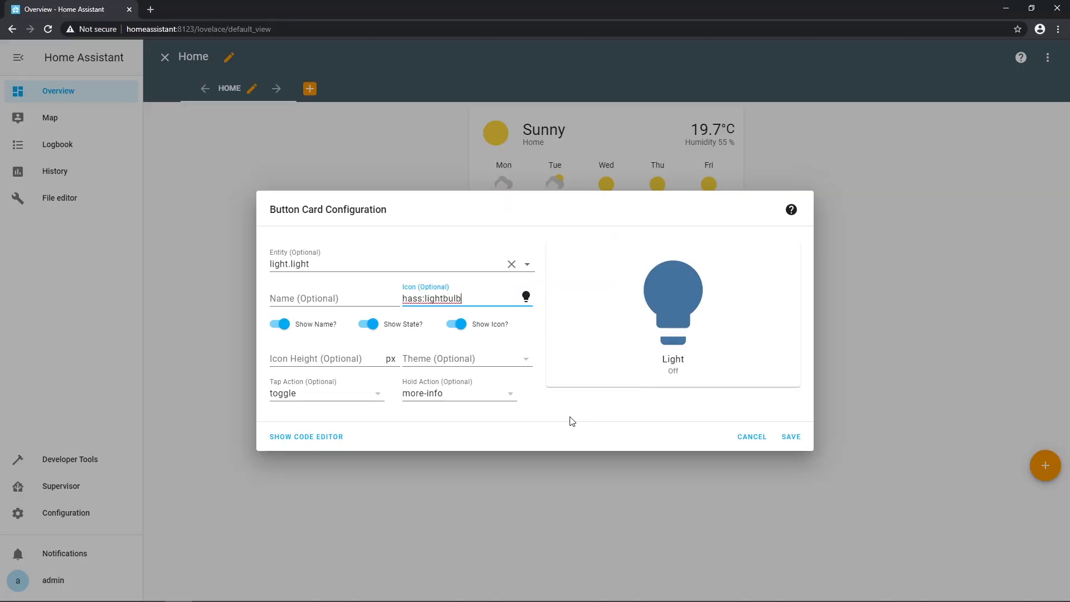
- Commit hass:lightbulb as the light button card's icon
click(571, 422)
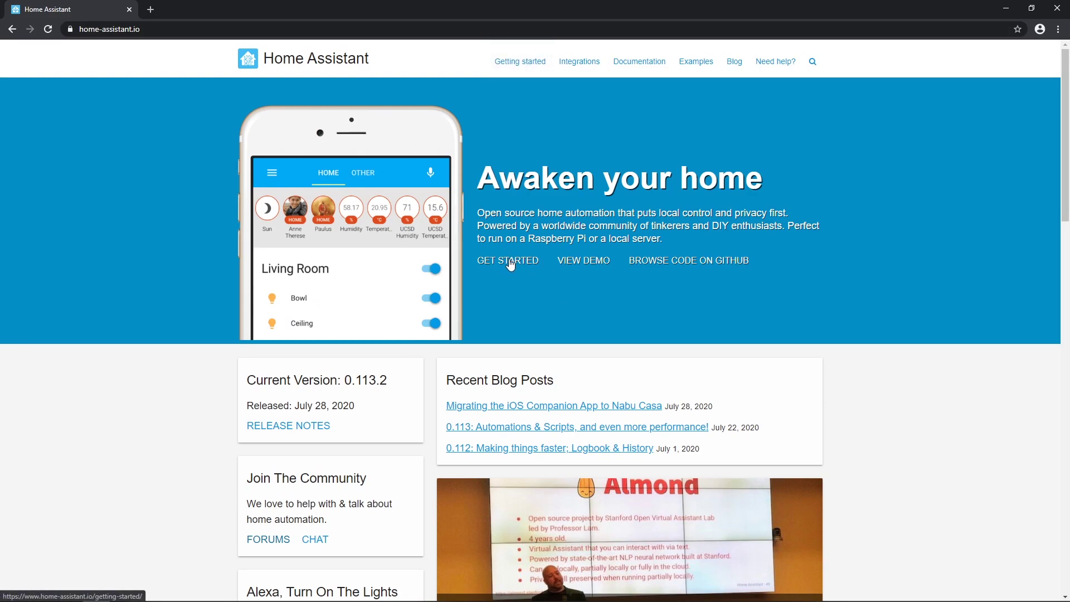
- Go from Get Started to the alternative installation methods page and highlight the Alternative installs heading
click(510, 262)
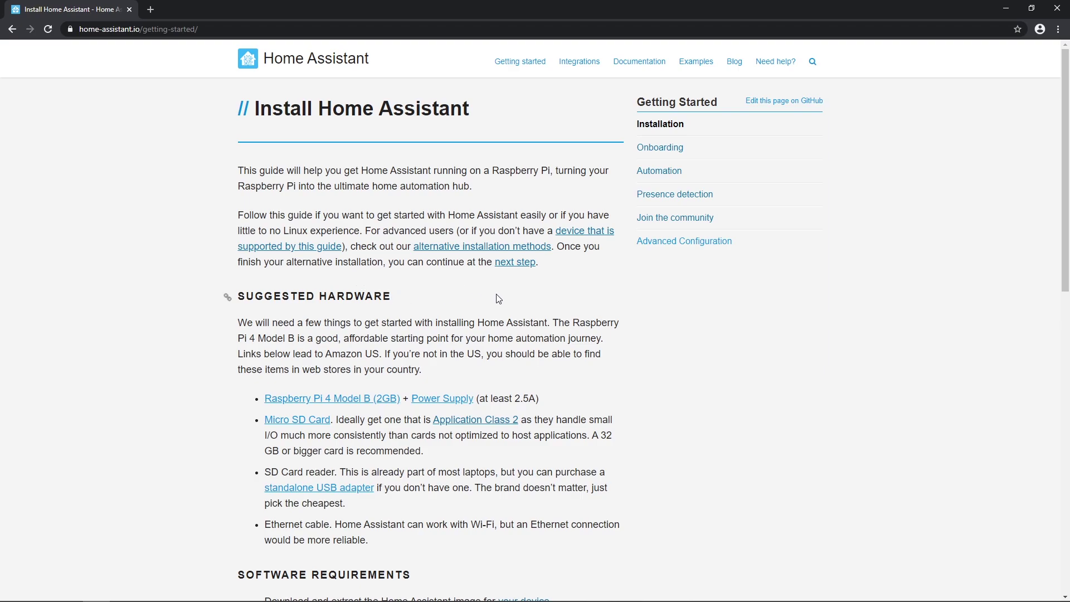
click(551, 252)
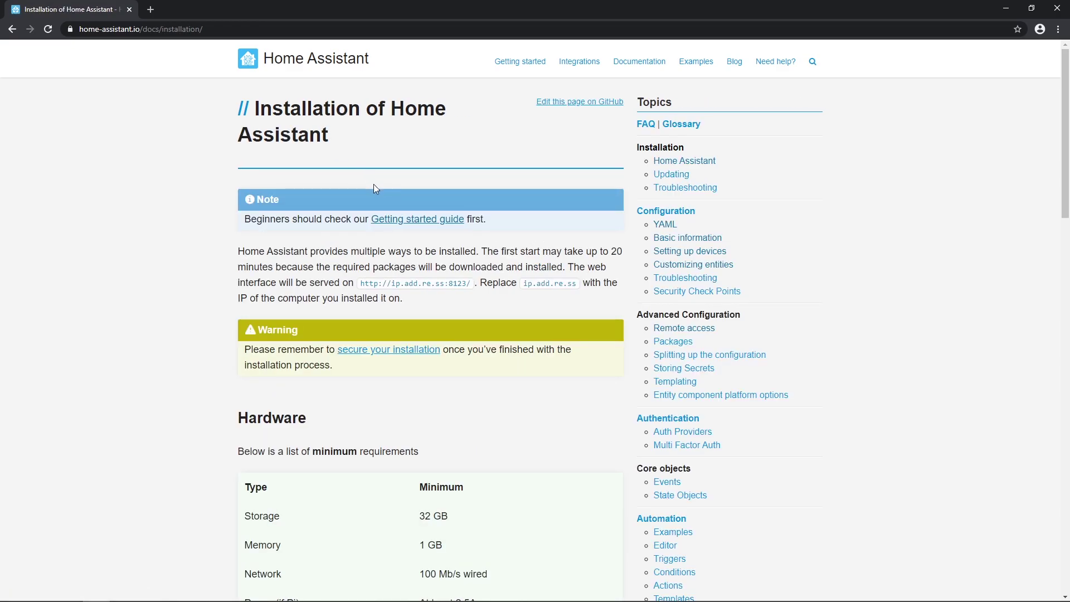
scroll(373, 190, down, 15)
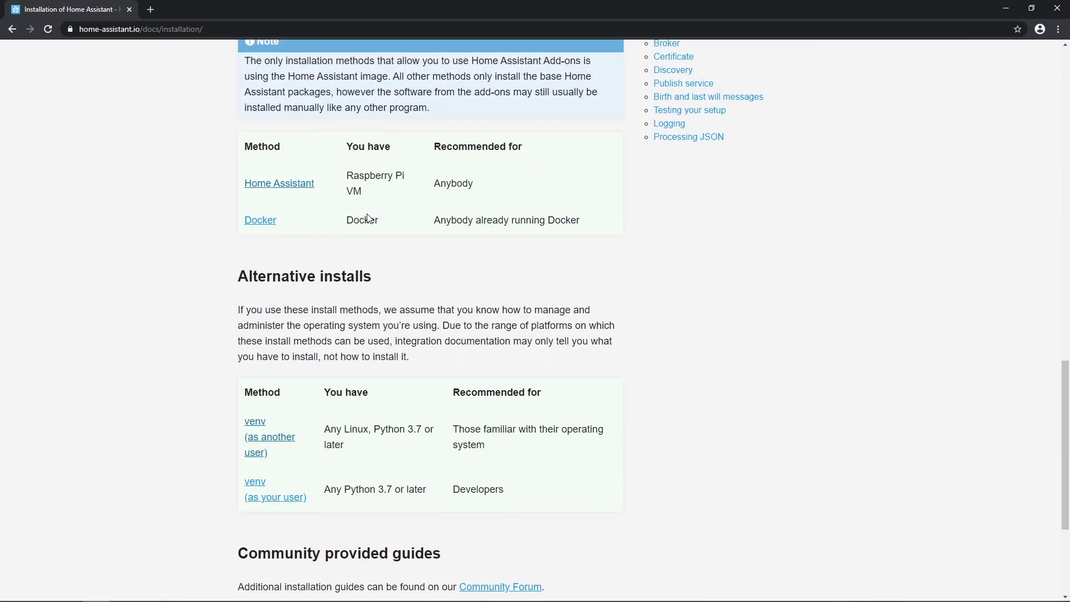
scroll(367, 218, down, 3)
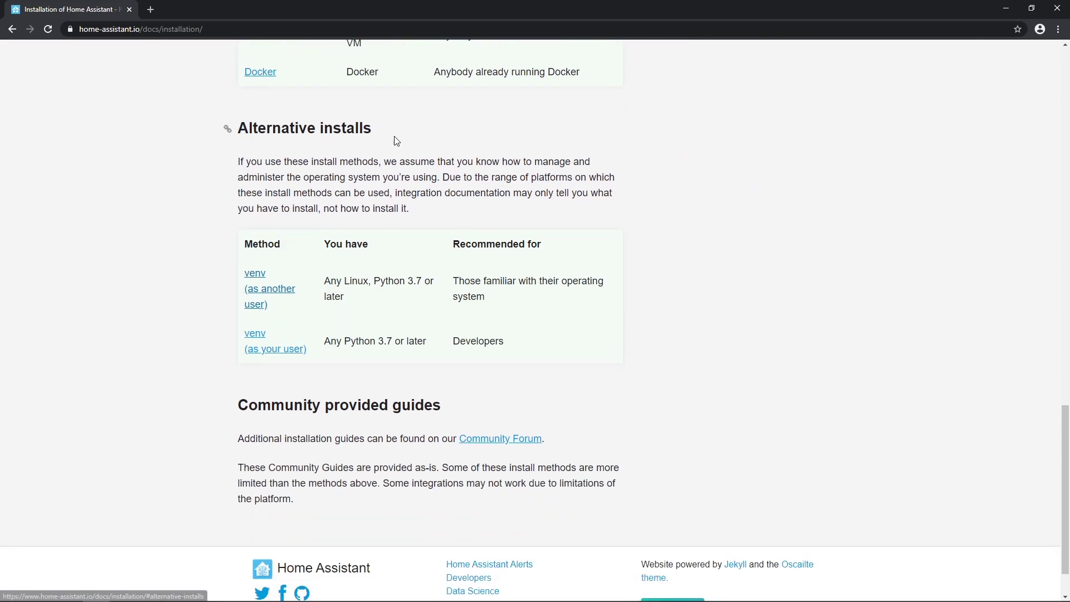
drag(394, 137, 535, 144)
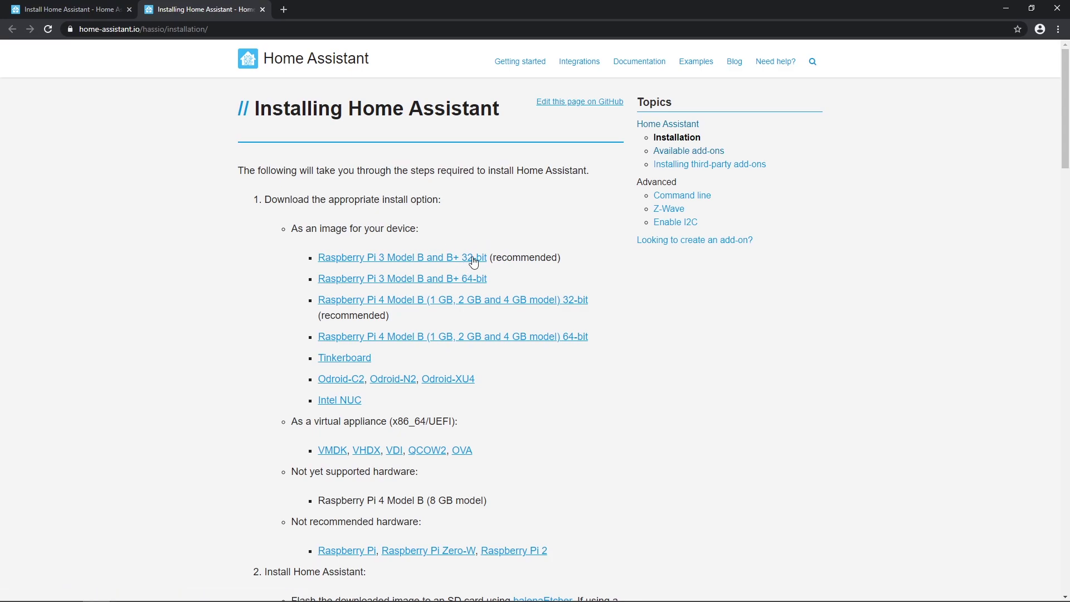
- Download the Raspberry Pi 3 Model B and B+ 32-bit image, hassos_rpi3-4.11.img.gz
scroll(483, 259, down, 3)
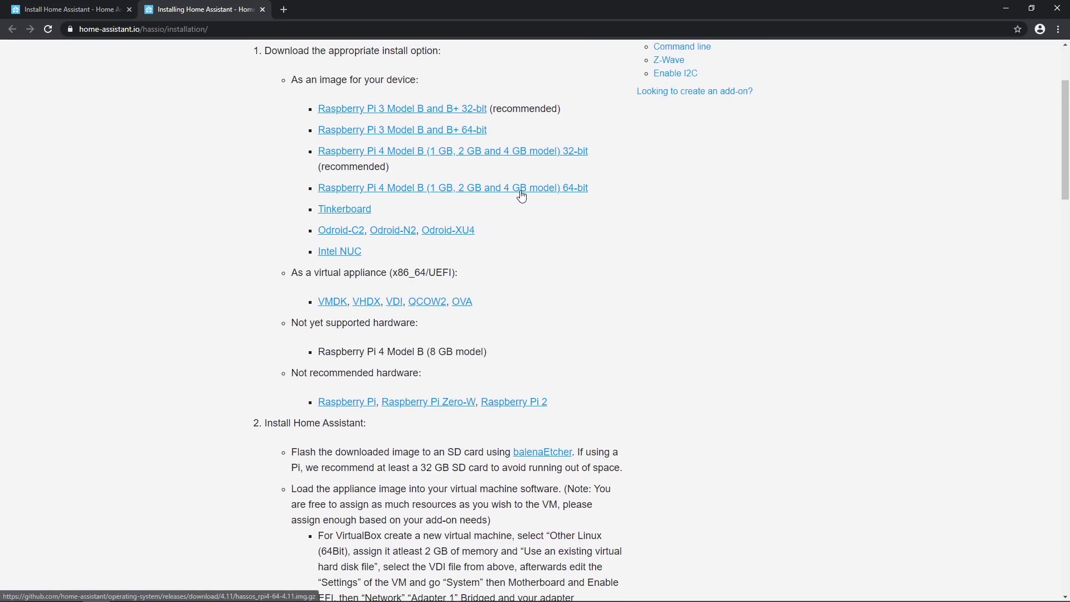
scroll(515, 190, down, 5)
scroll(523, 195, down, 3)
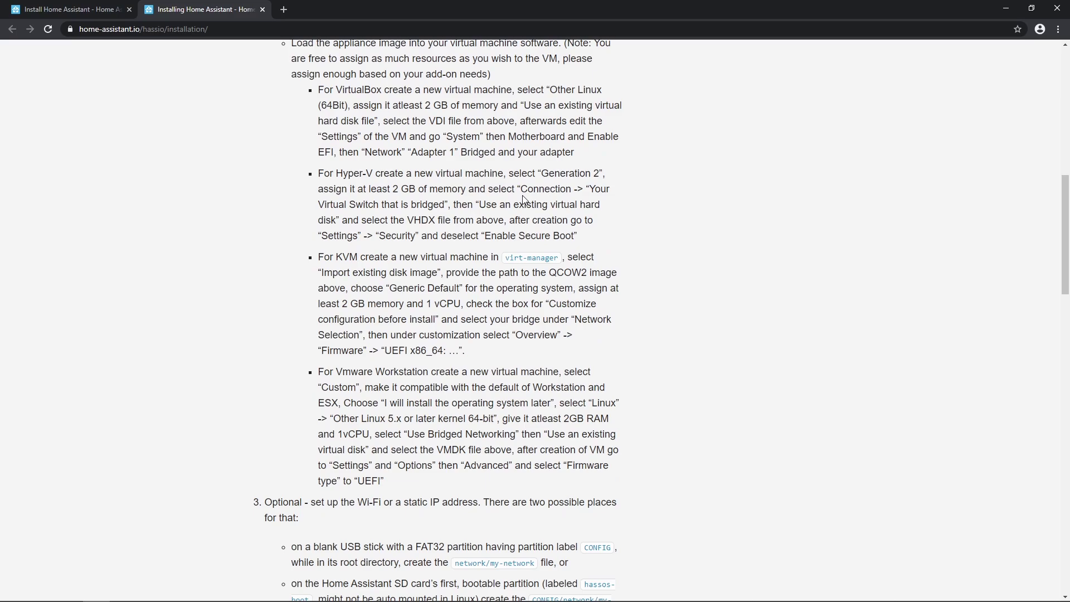
scroll(523, 198, down, 9)
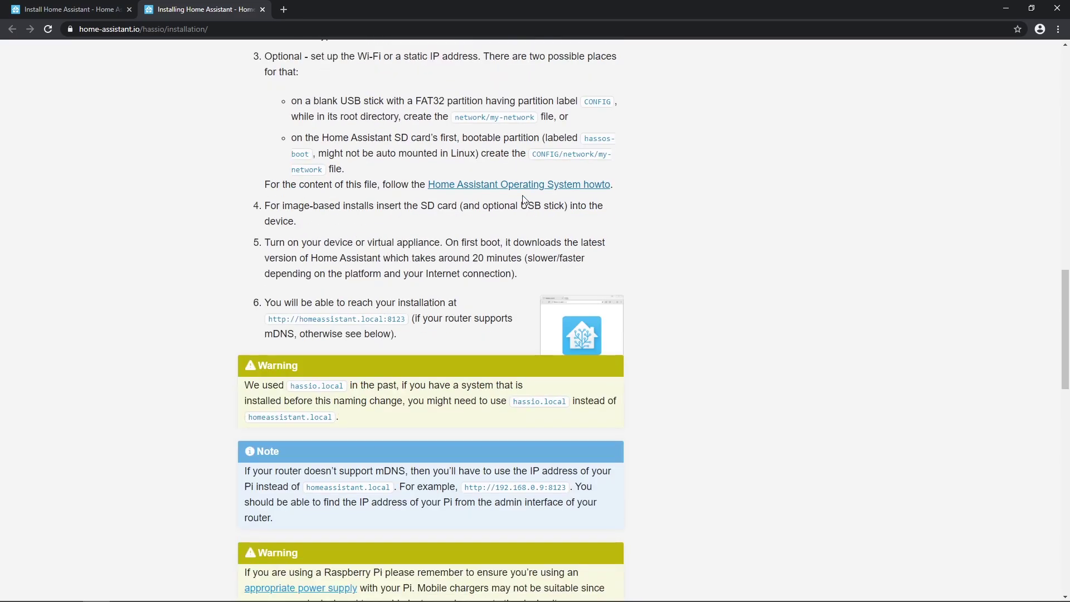
scroll(523, 198, down, 14)
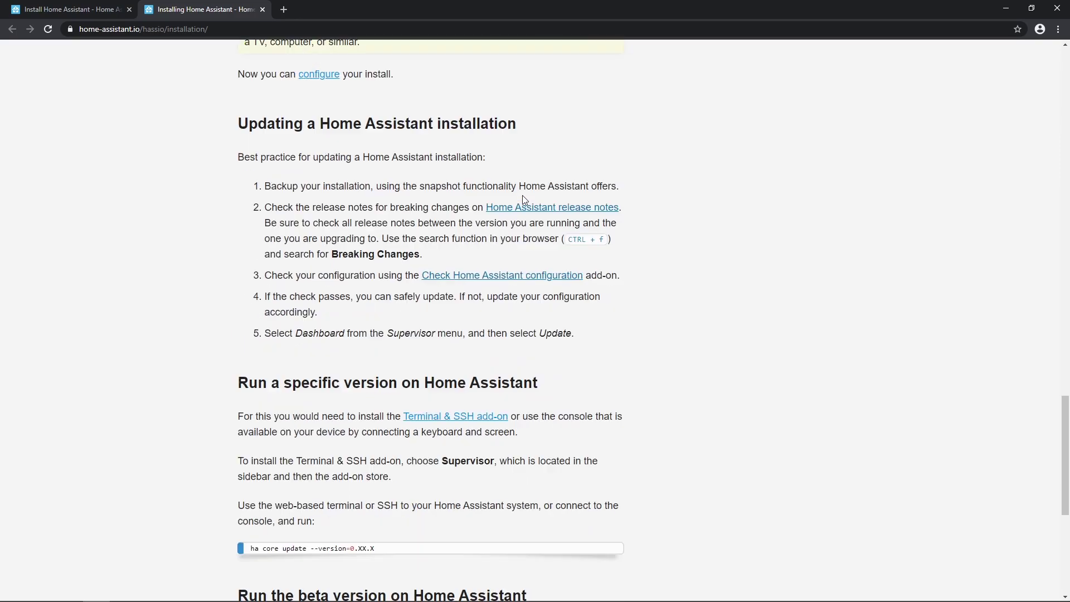
scroll(524, 200, down, 3)
key(Home)
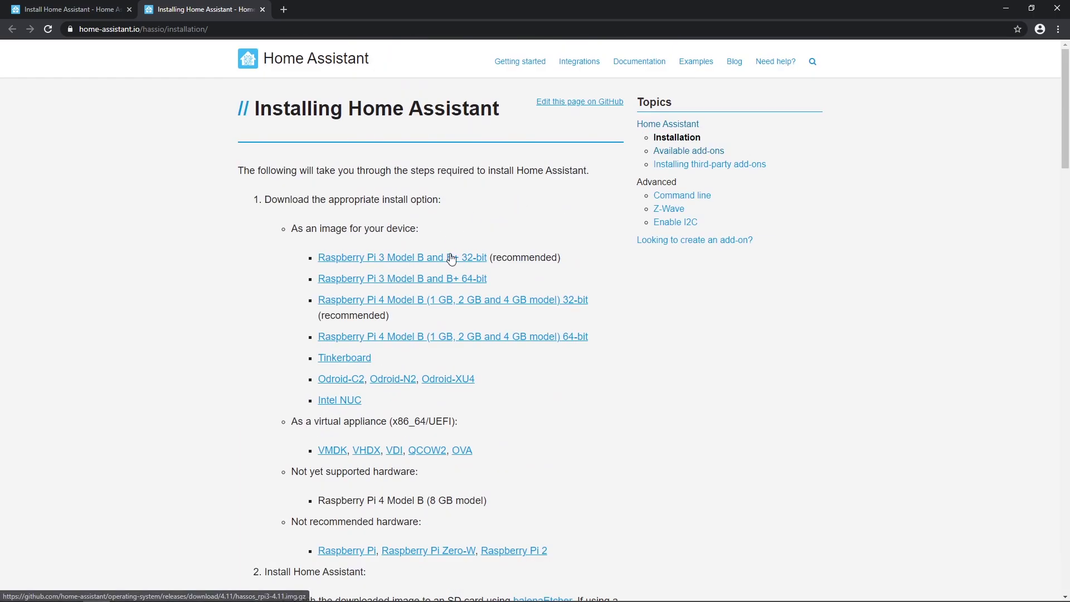
click(460, 262)
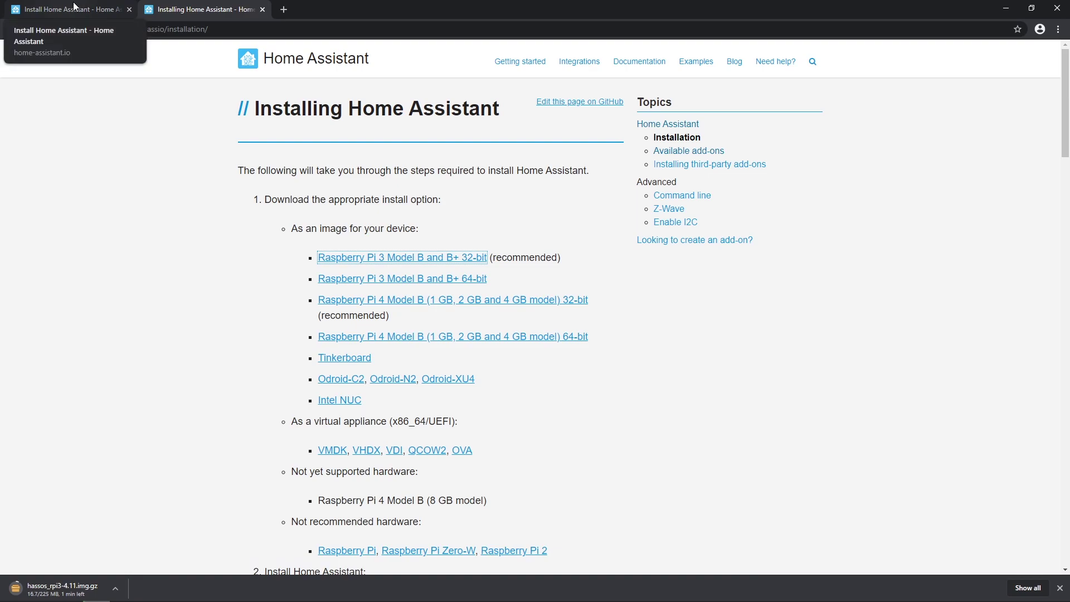
- Follow the guide's balenaEtcher link to balena.io and show the other Etcher download builds
click(73, 9)
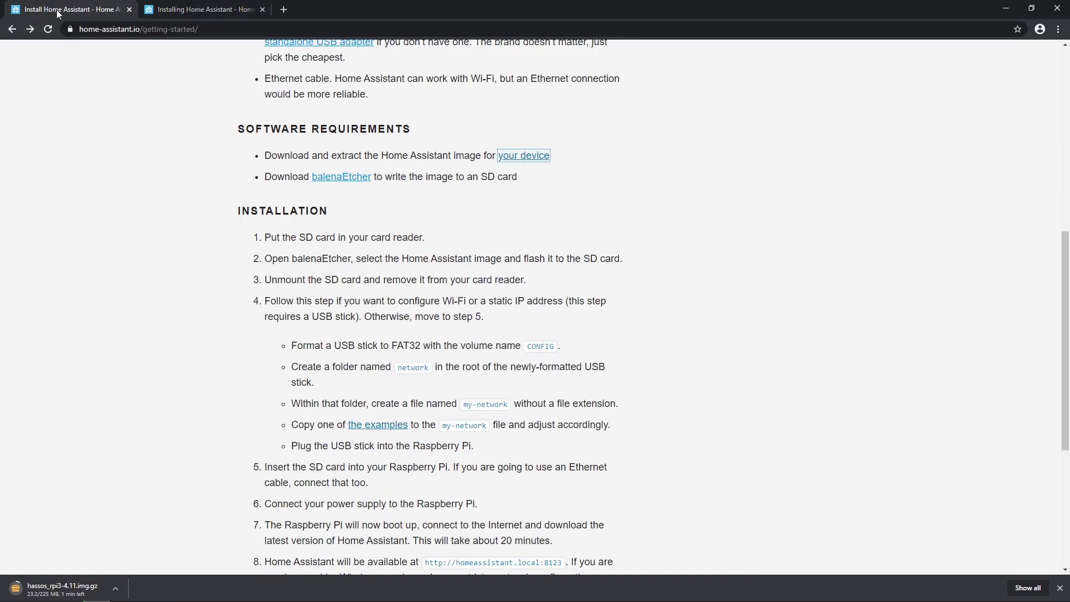
click(448, 215)
scroll(383, 218, up, 2)
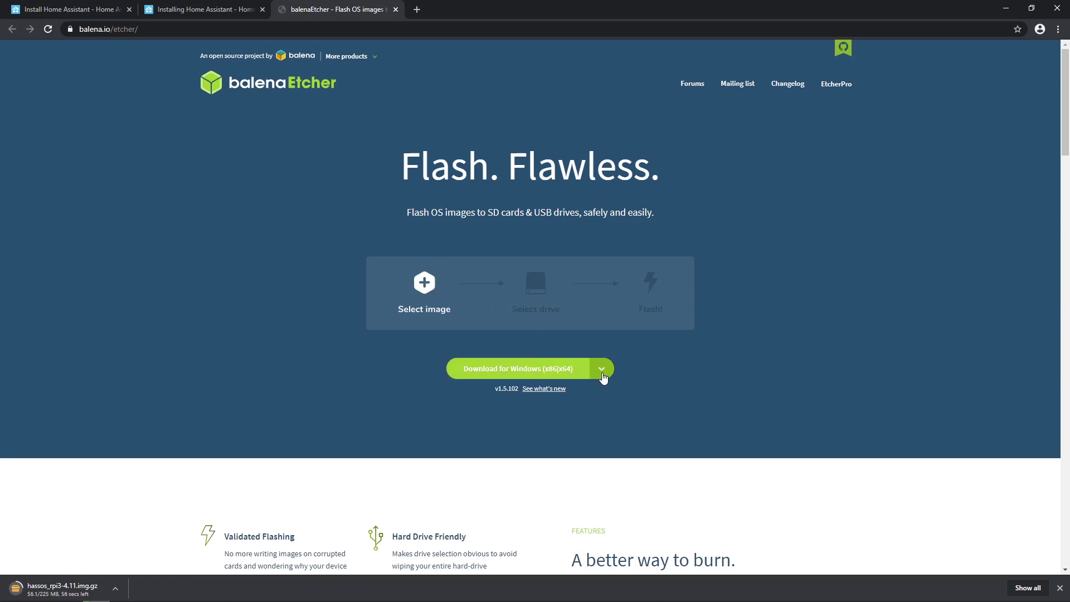
click(603, 370)
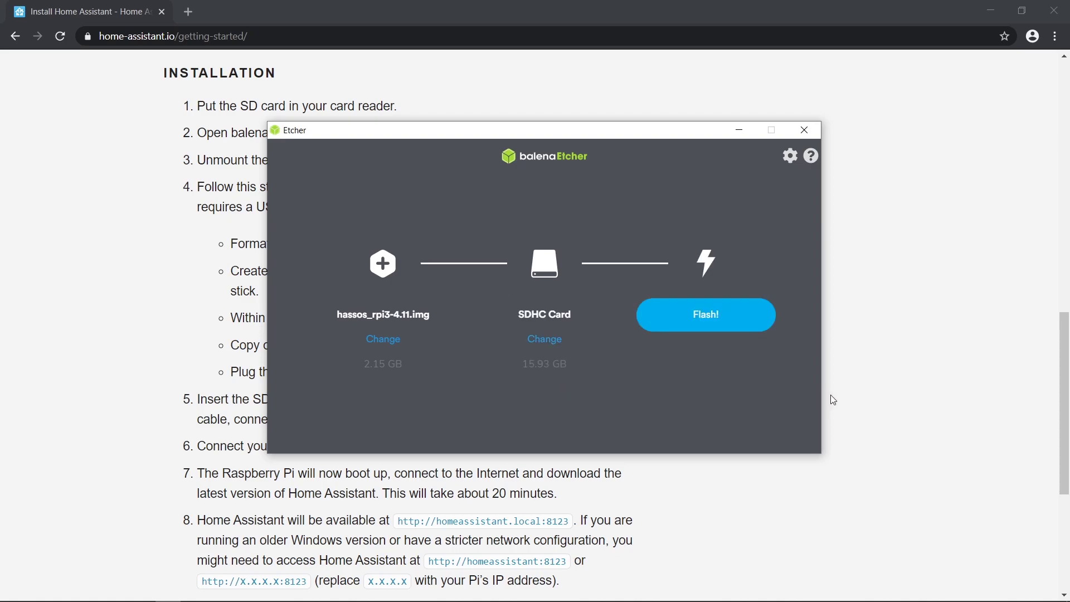
- Flash the hassos_rpi3-4.11 image to the 15.93 GB SDHC card
click(723, 318)
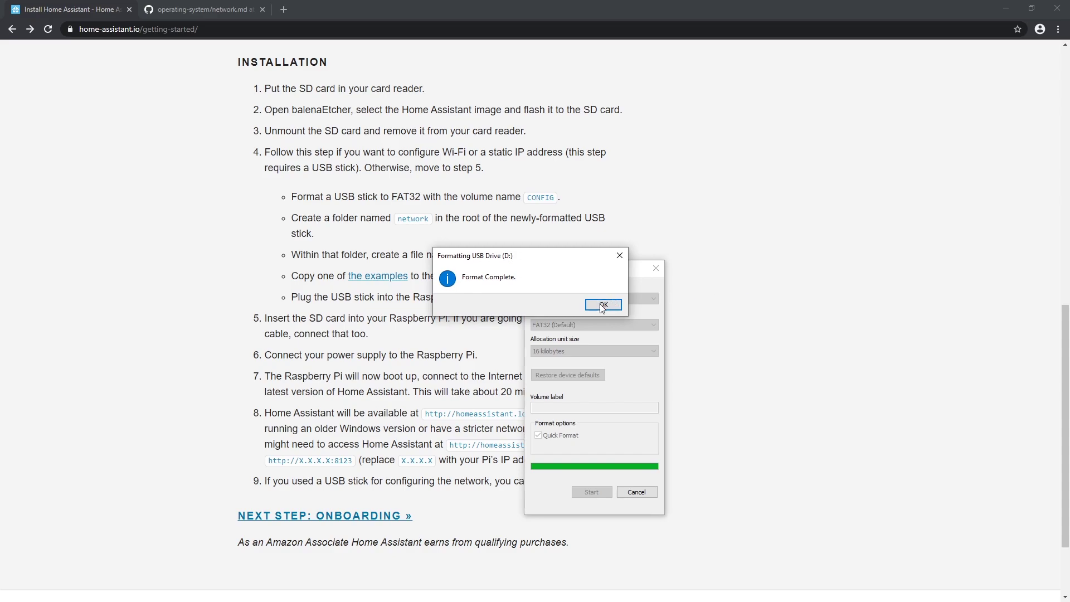
- Rename the formatted USB drive to CONFIG
click(603, 304)
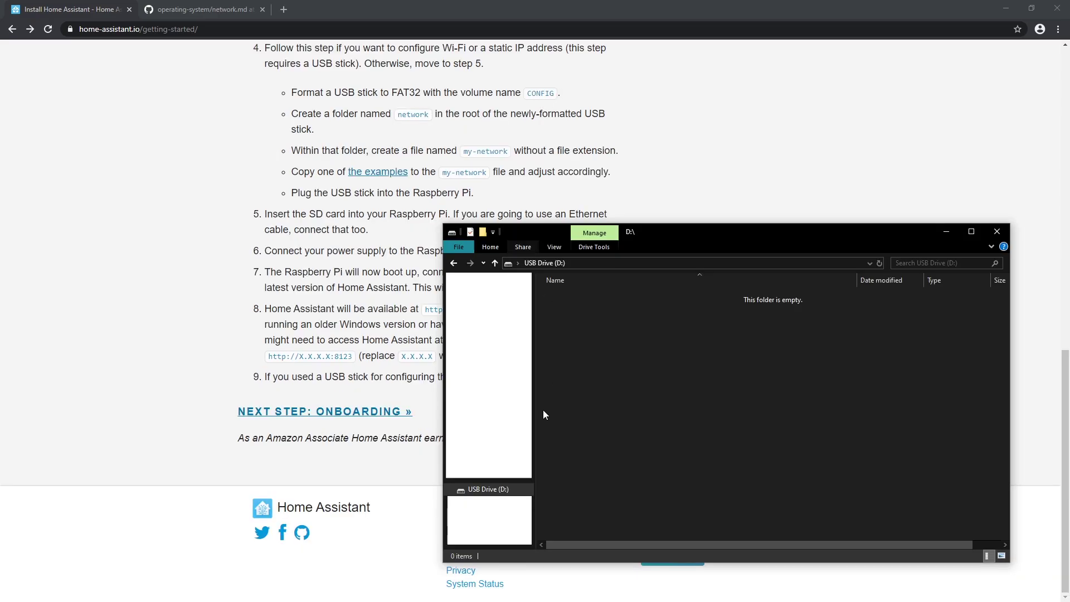
right_click(524, 490)
click(512, 449)
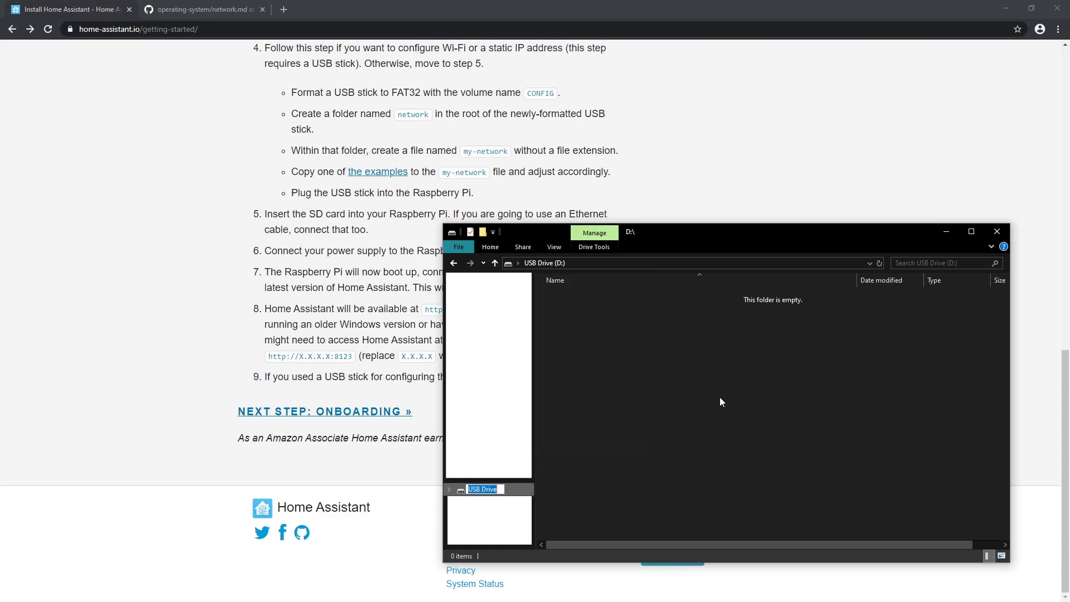
text(CONFIG)
key(Return)
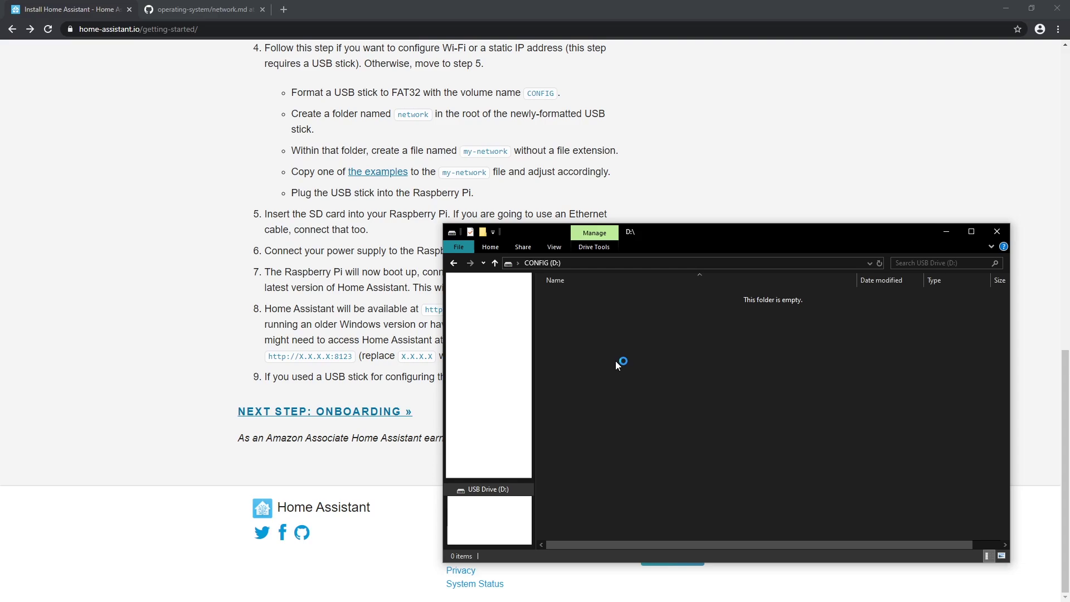
- Create a folder named network on CONFIG and open it
key(ctrl+shift+n)
text(network)
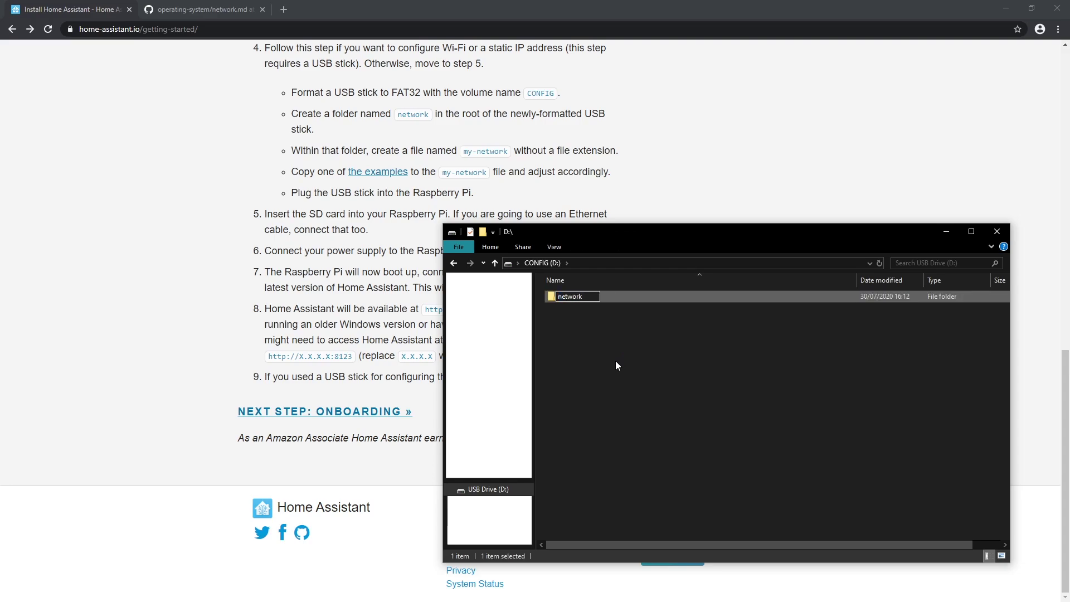
key(Return)
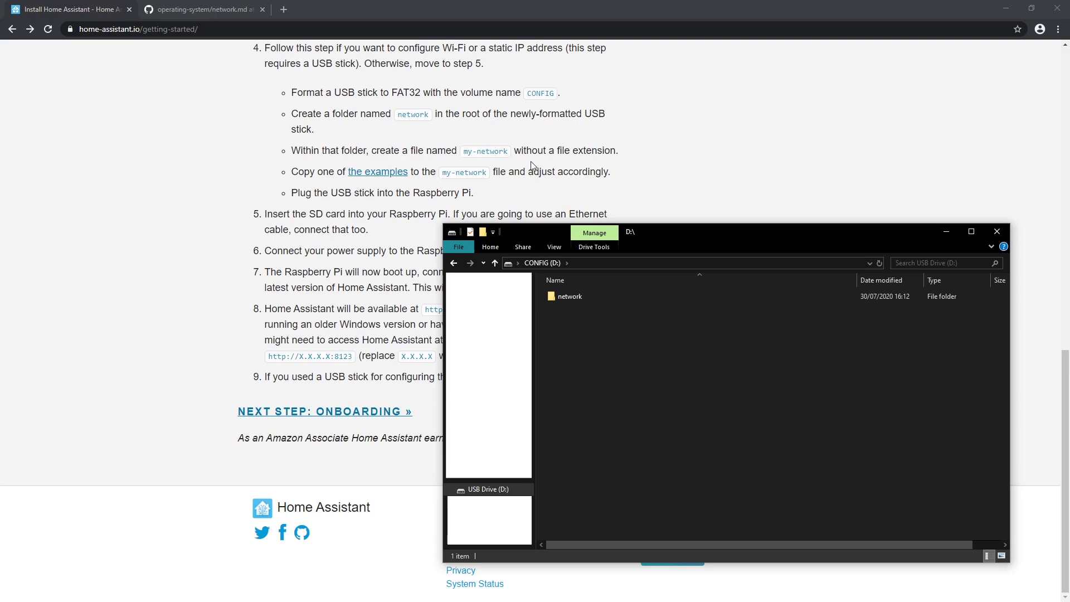
double_click(583, 298)
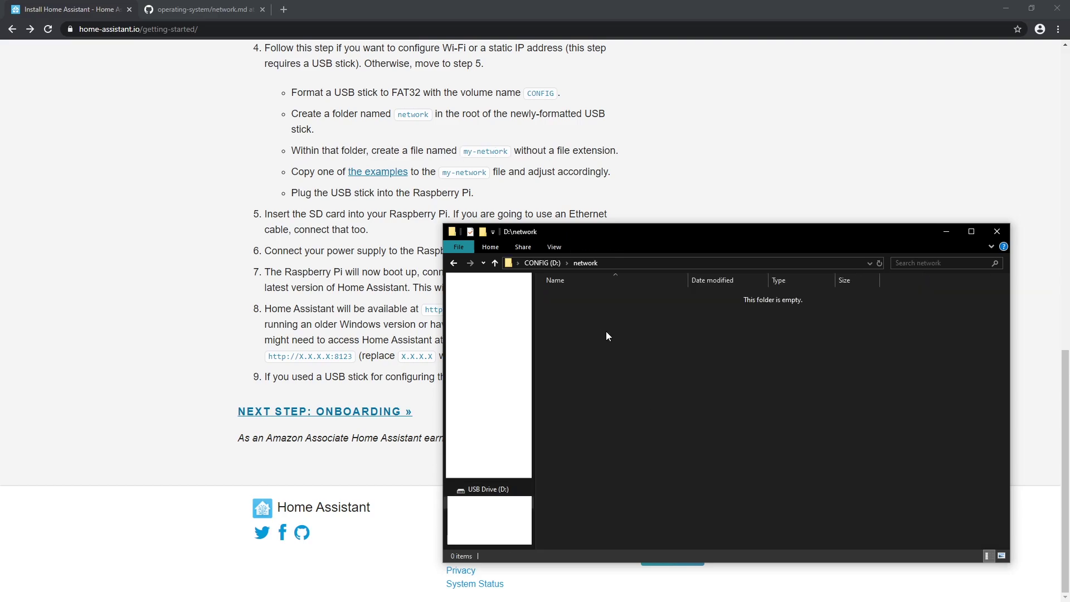
- Create a new file in network and rename it to my-network with no extension
right_click(607, 333)
mouse_move(650, 468)
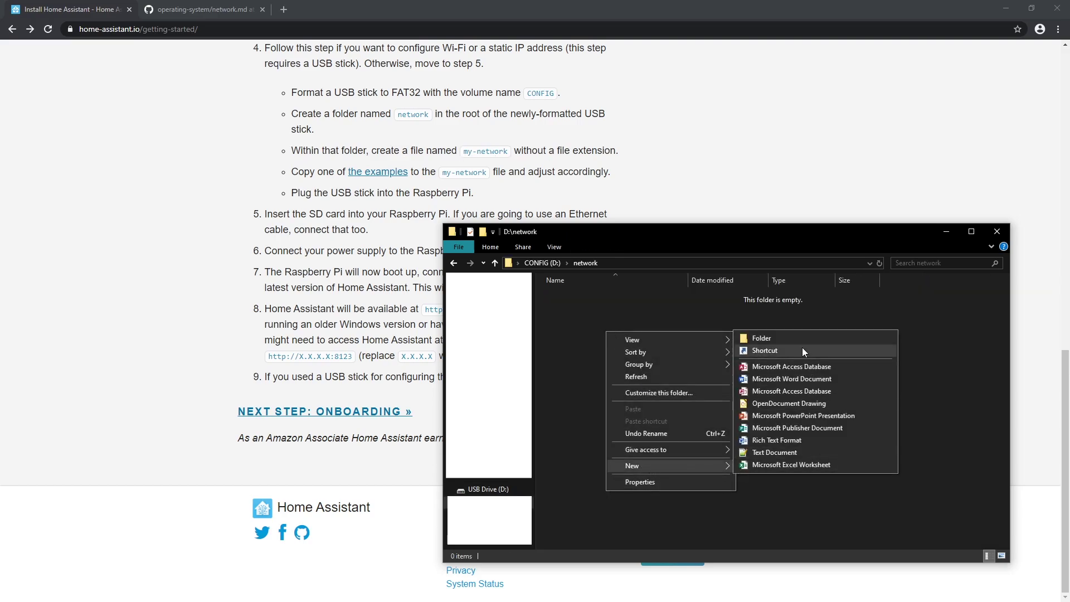
click(808, 453)
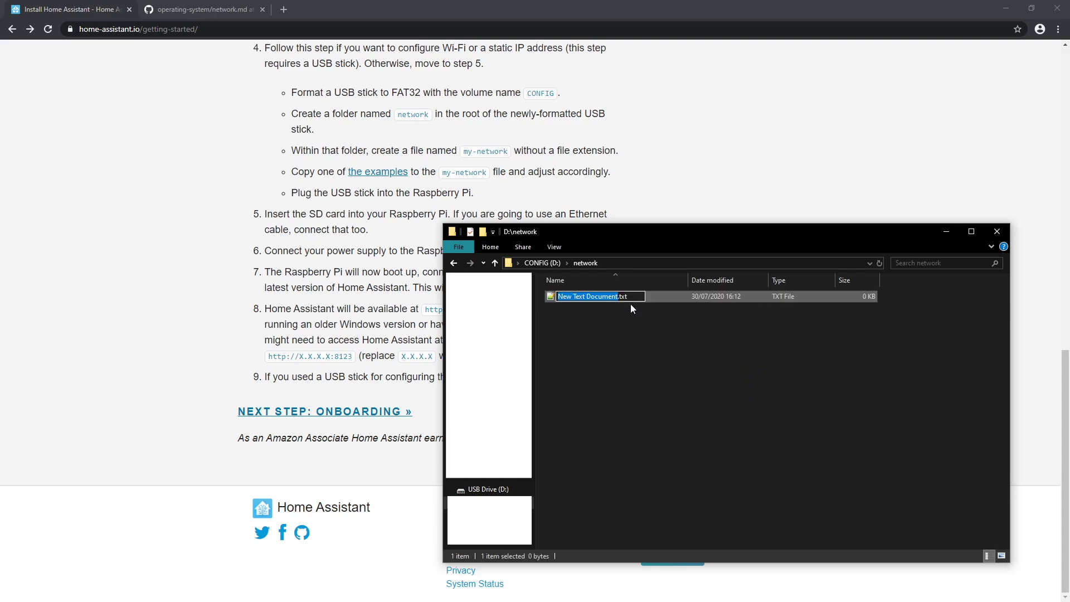
key(ctrl+a)
text(my-network)
key(Return)
key(Return)
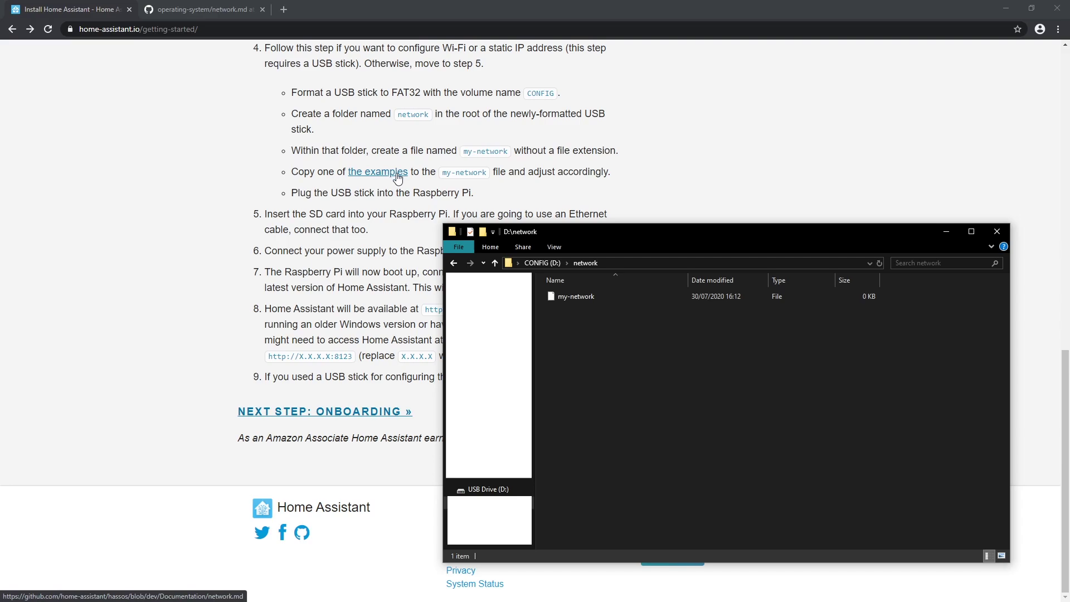
- Open the network.md examples in a new tab, closing the duplicate tab
right_click(397, 178)
click(416, 185)
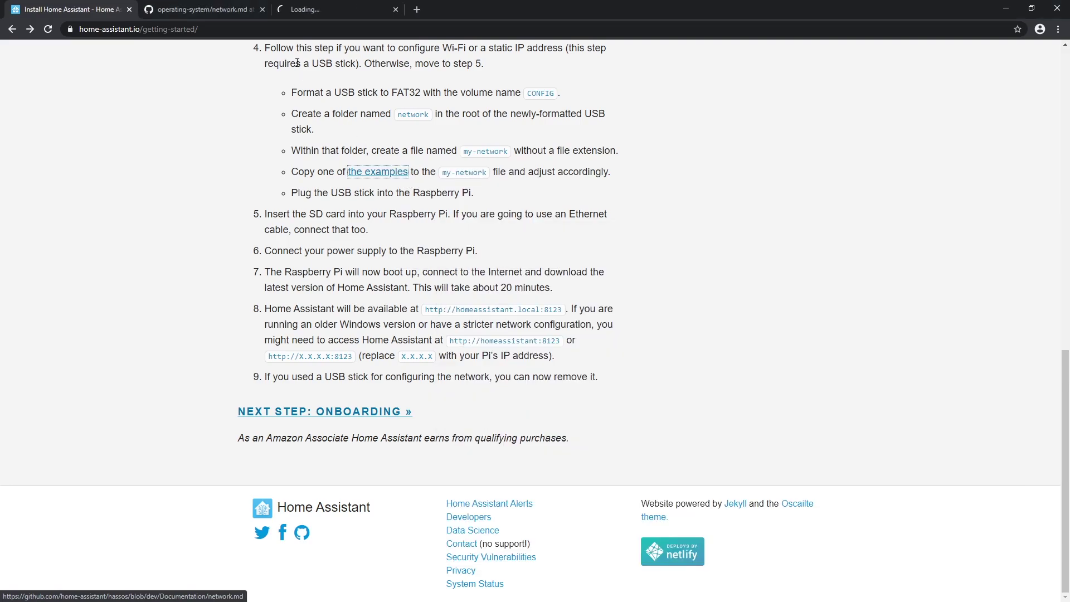
click(263, 10)
click(194, 10)
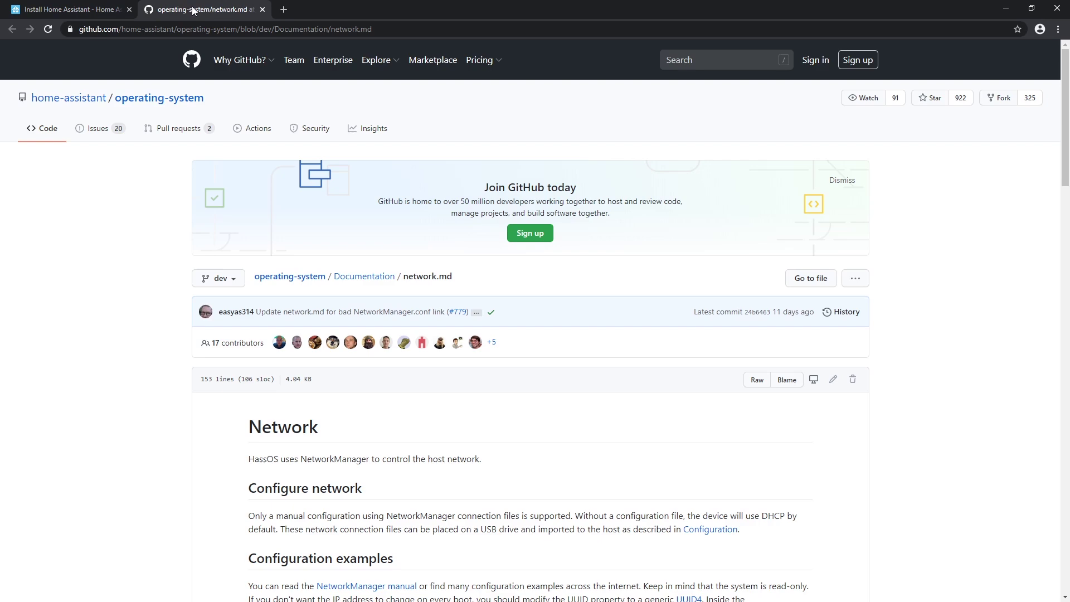
scroll(469, 394, down, 5)
scroll(412, 188, down, 2)
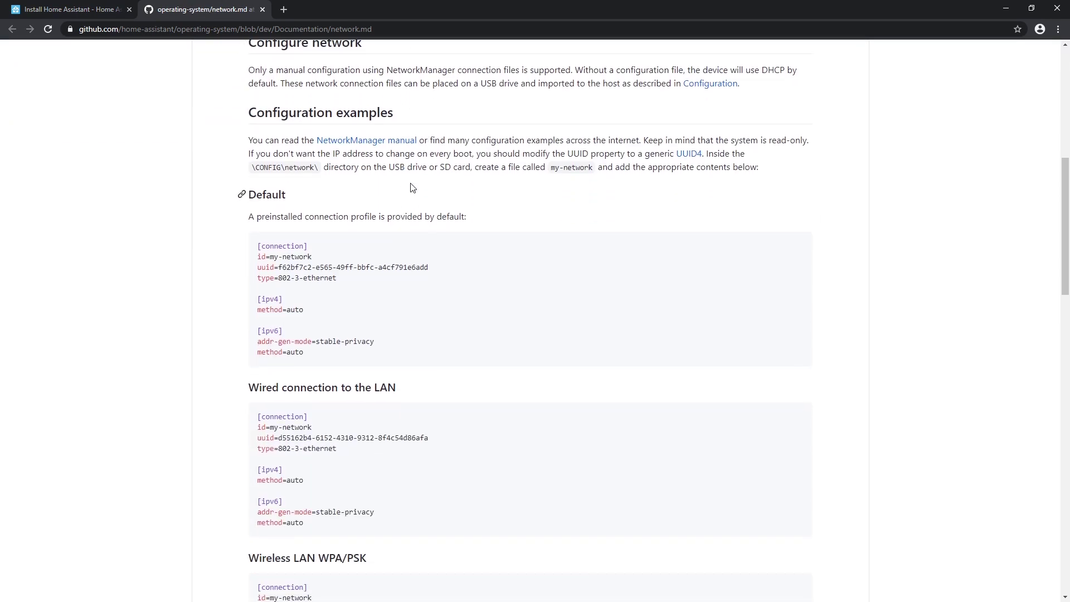
scroll(377, 251, down, 8)
scroll(303, 129, up, 4)
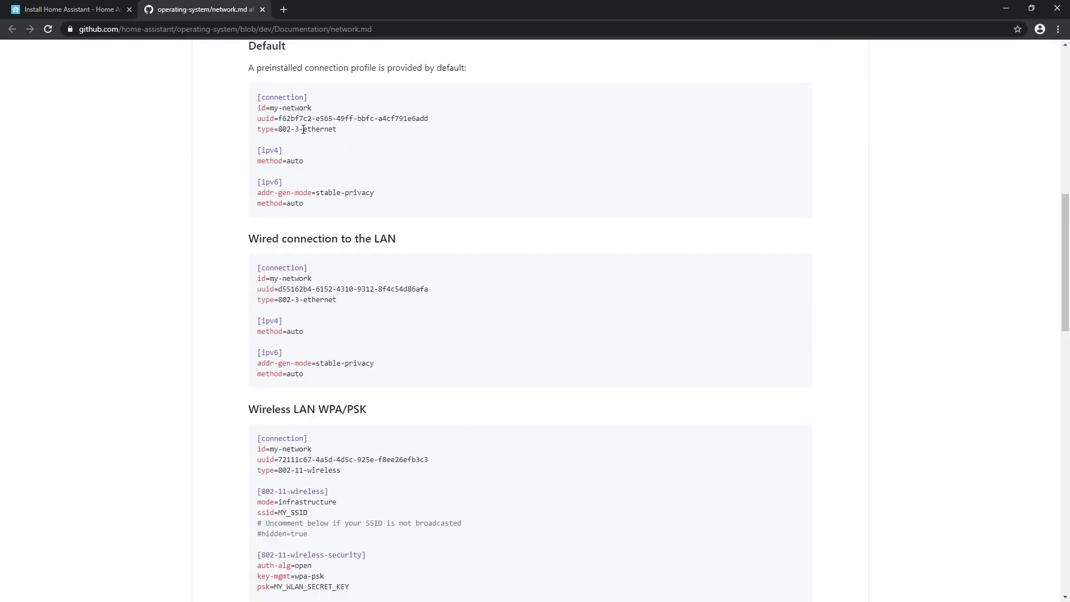
scroll(303, 129, down, 8)
scroll(299, 322, down, 10)
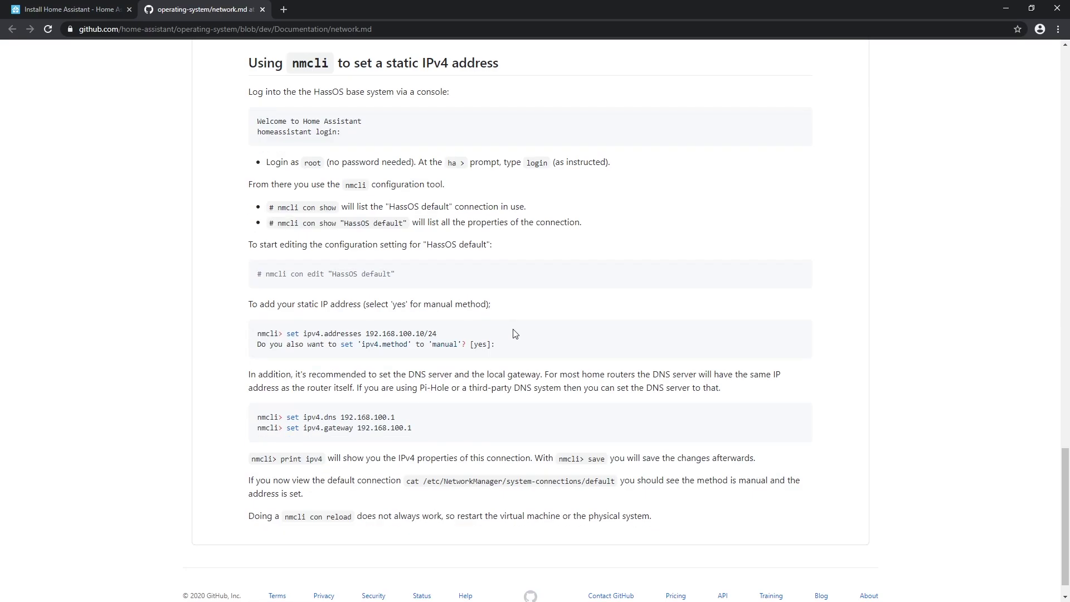
scroll(513, 333, up, 15)
- Copy the Wired connection to the LAN profile into my-network and save it
drag(256, 119, 323, 225)
right_click(294, 136)
click(318, 146)
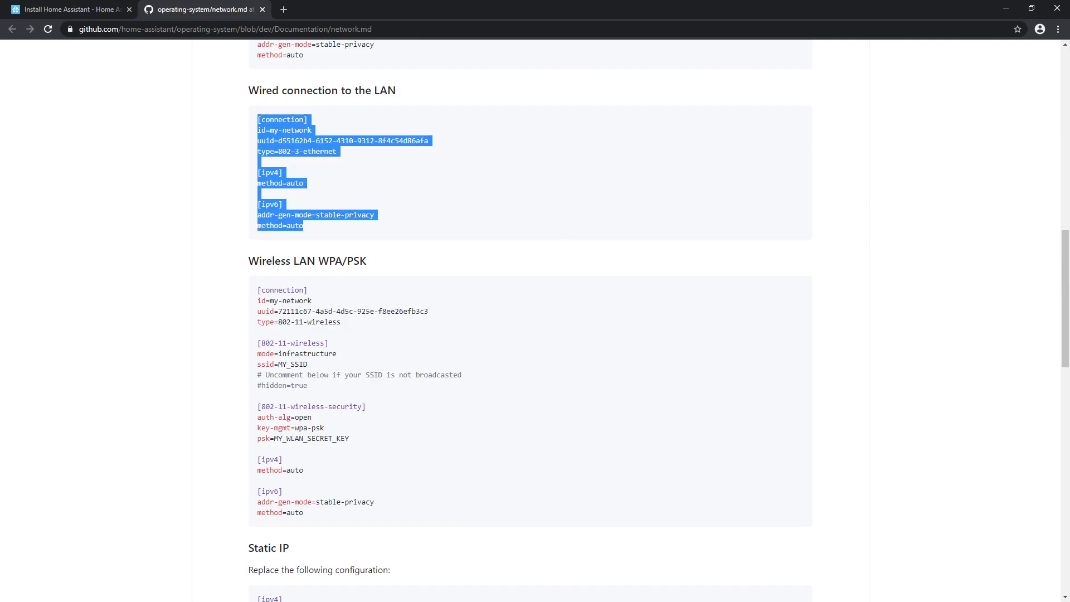
key(alt+Tab)
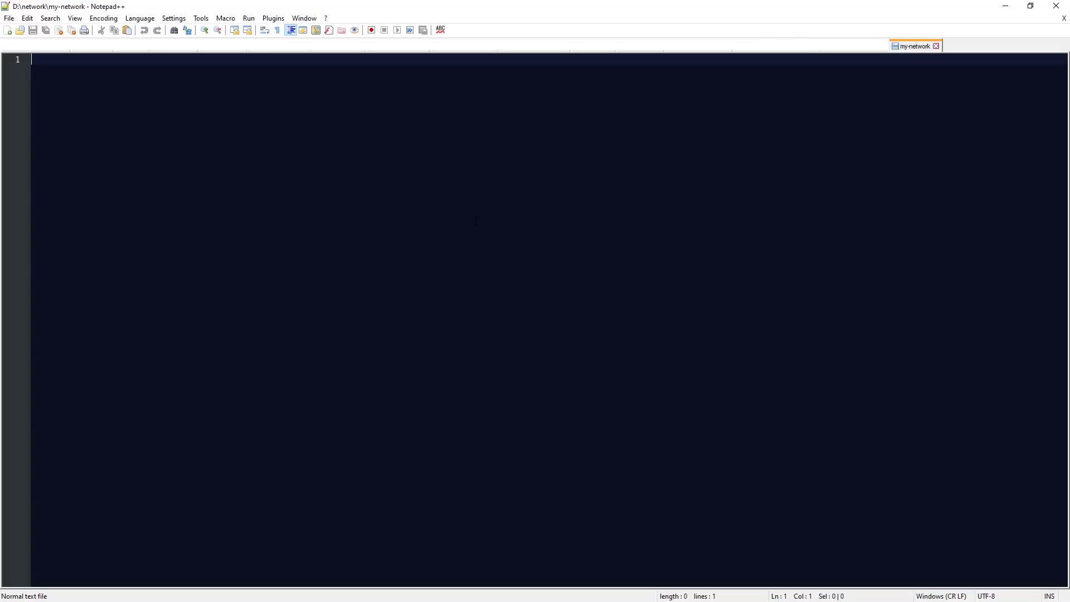
key(ctrl+v)
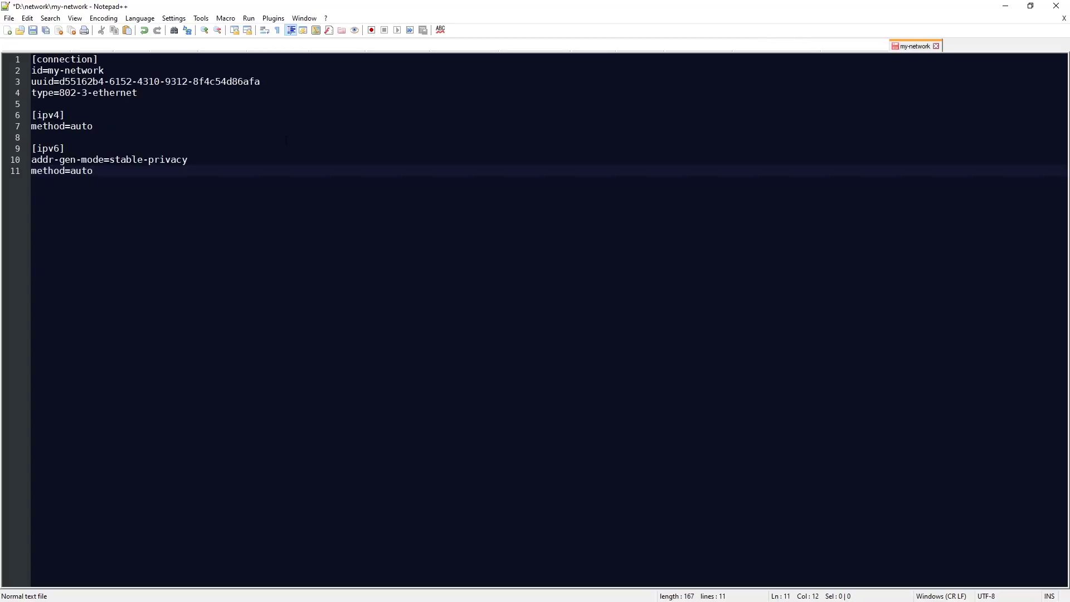
key(ctrl+s)
- Copy the Static IP ipv4 block from the network.md page
key(alt+Tab)
click(375, 275)
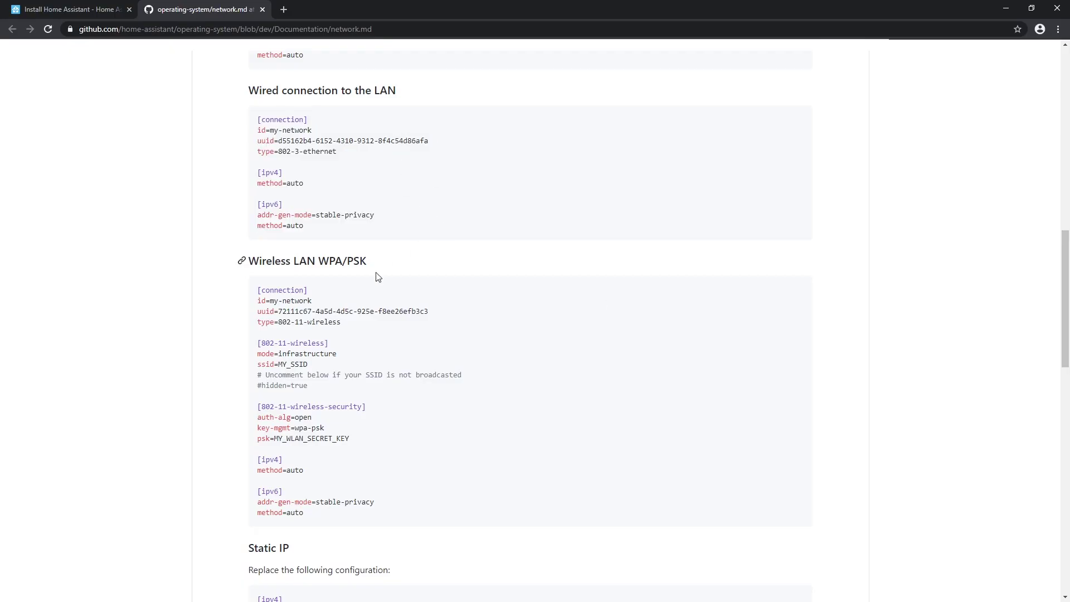
scroll(375, 275, down, 5)
drag(258, 301, 342, 335)
right_click(296, 316)
click(305, 326)
click(969, 518)
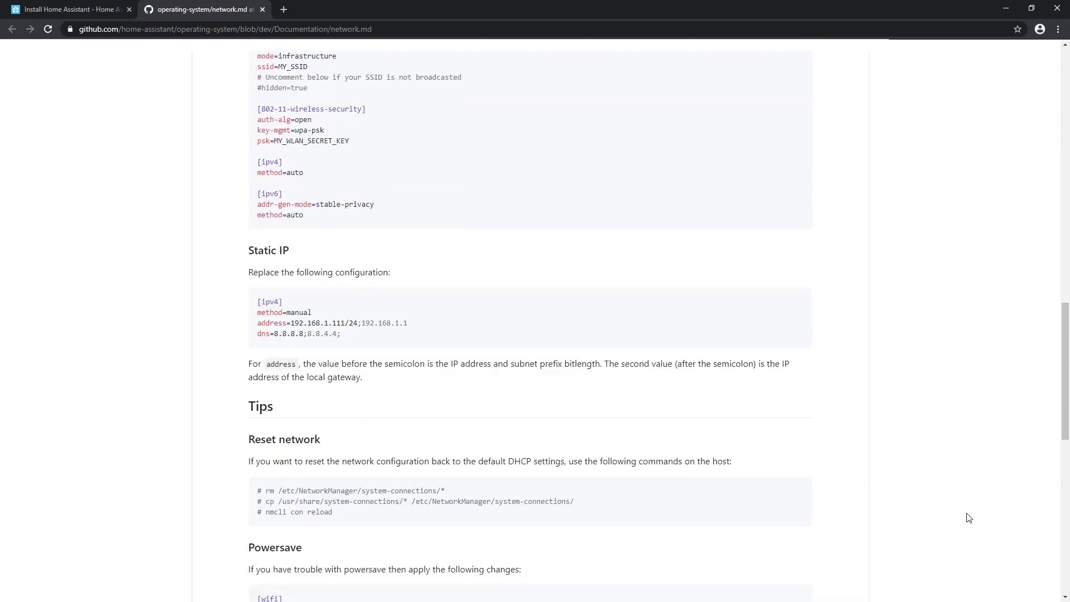
- Replace my-network's [ipv4] section with the static block at 192.168.1.254, then save
key(alt+Tab)
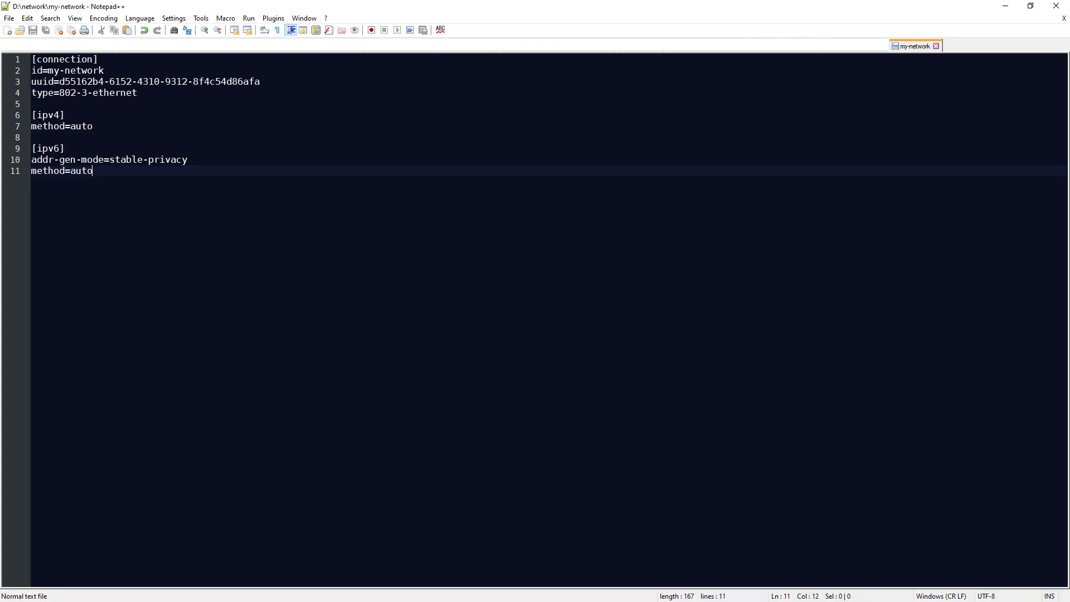
key(shift+Up)
key(shift+Home)
key(ctrl+v)
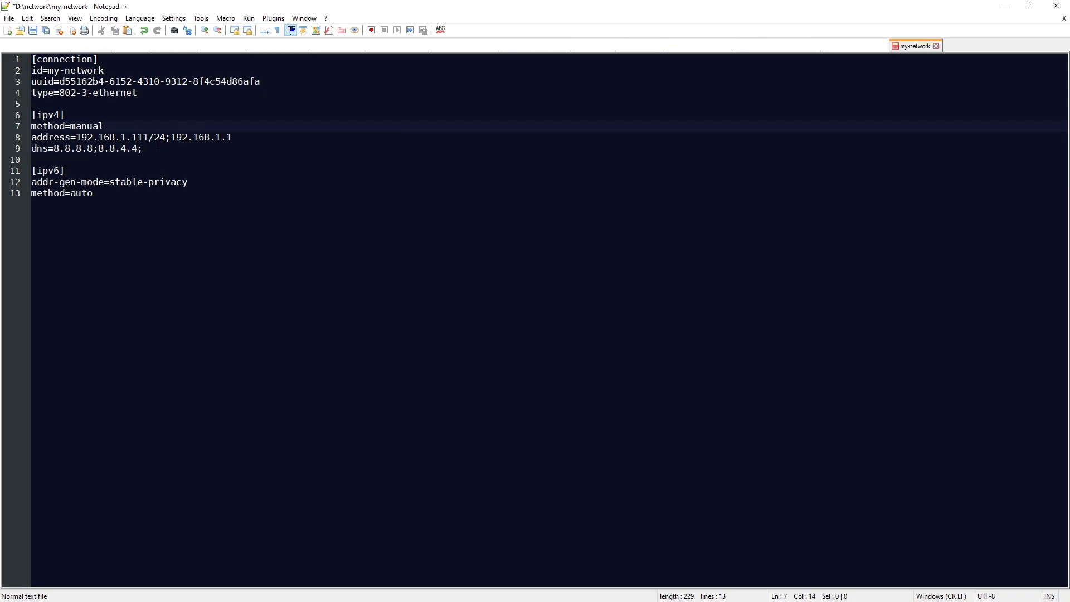
drag(149, 137, 131, 137)
text(254)
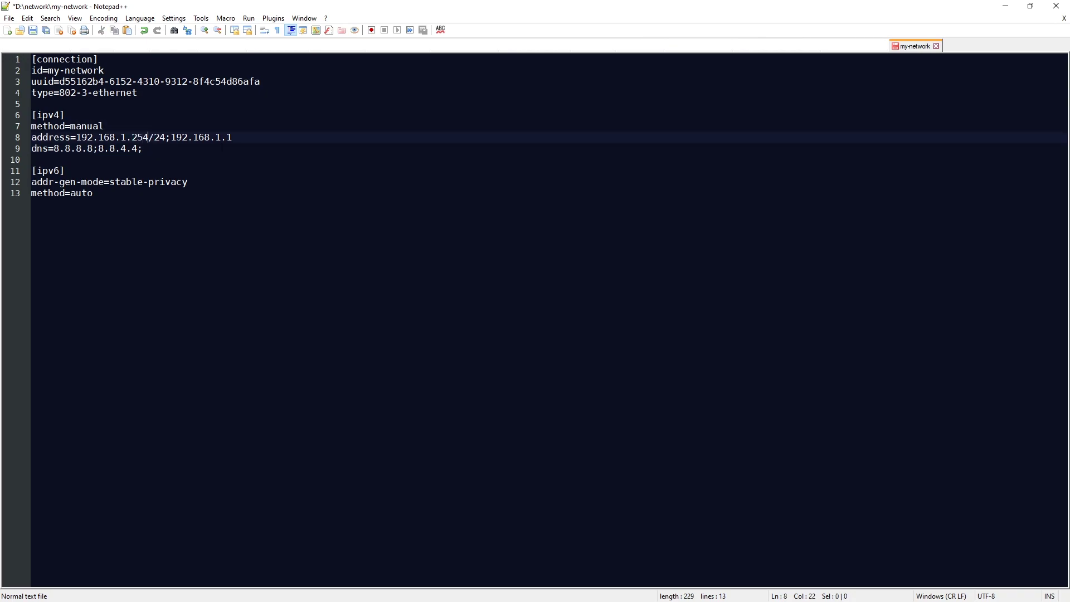
click(191, 150)
key(ctrl+s)
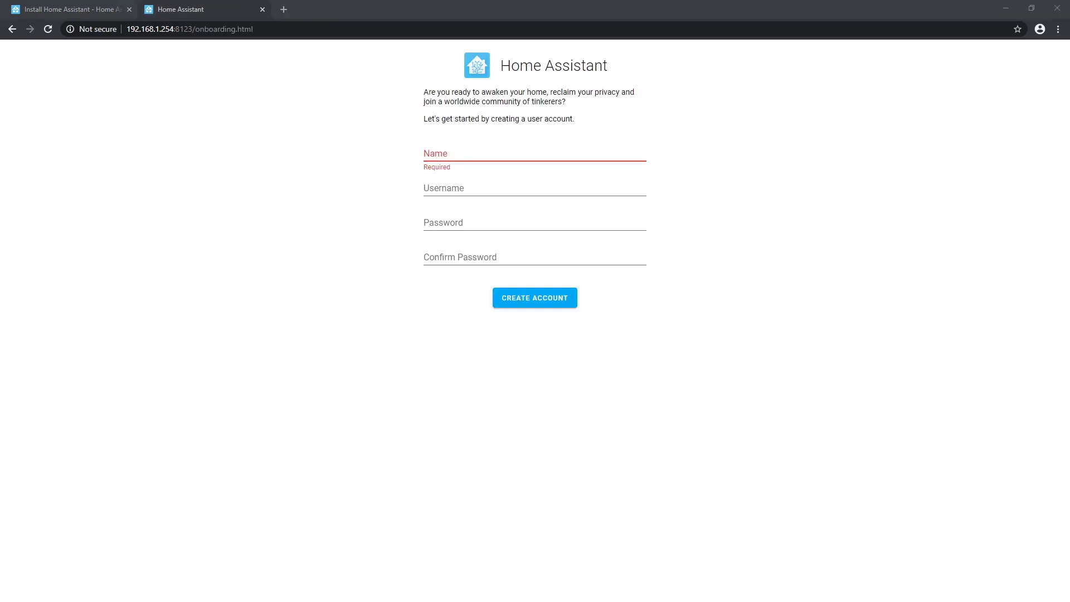
- Enter the name, username, password and password confirmation, then submit the account form
click(265, 28)
click(266, 28)
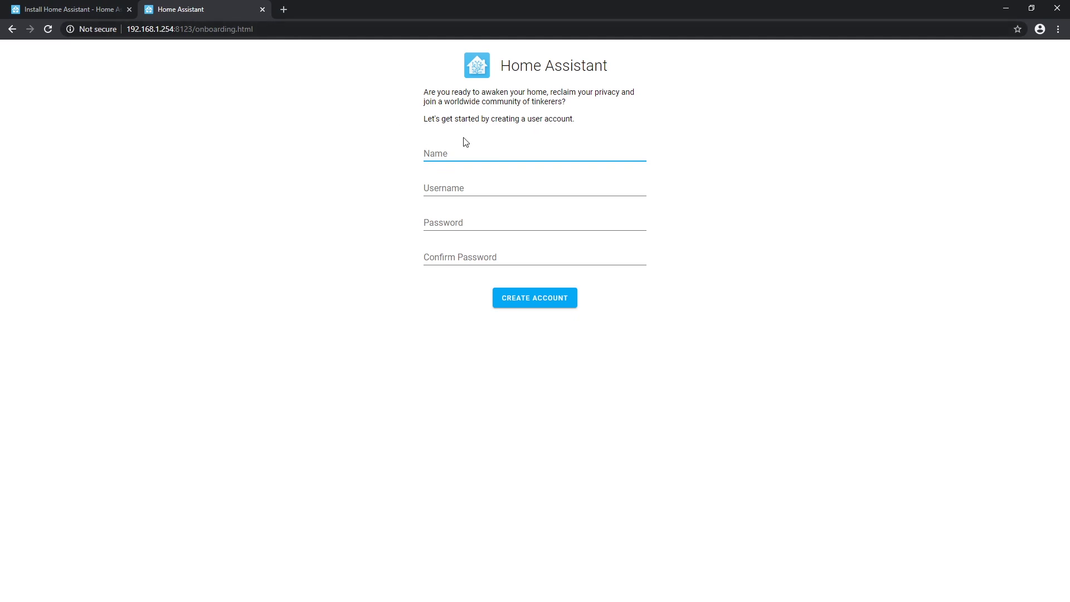
text(admin)
key(Tab)
text(admina)
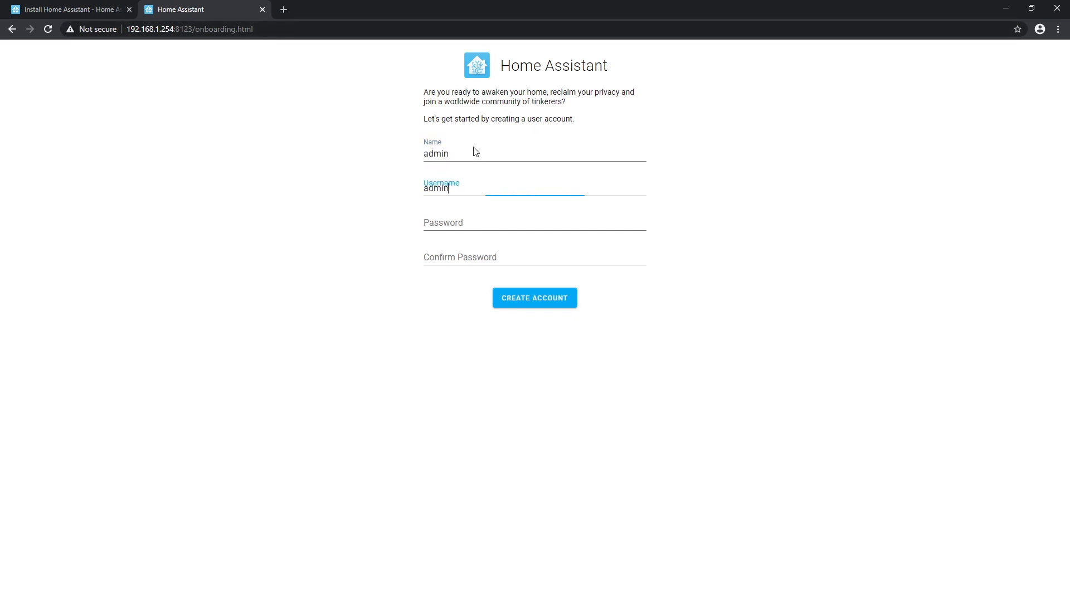
click(460, 217)
text(admi)
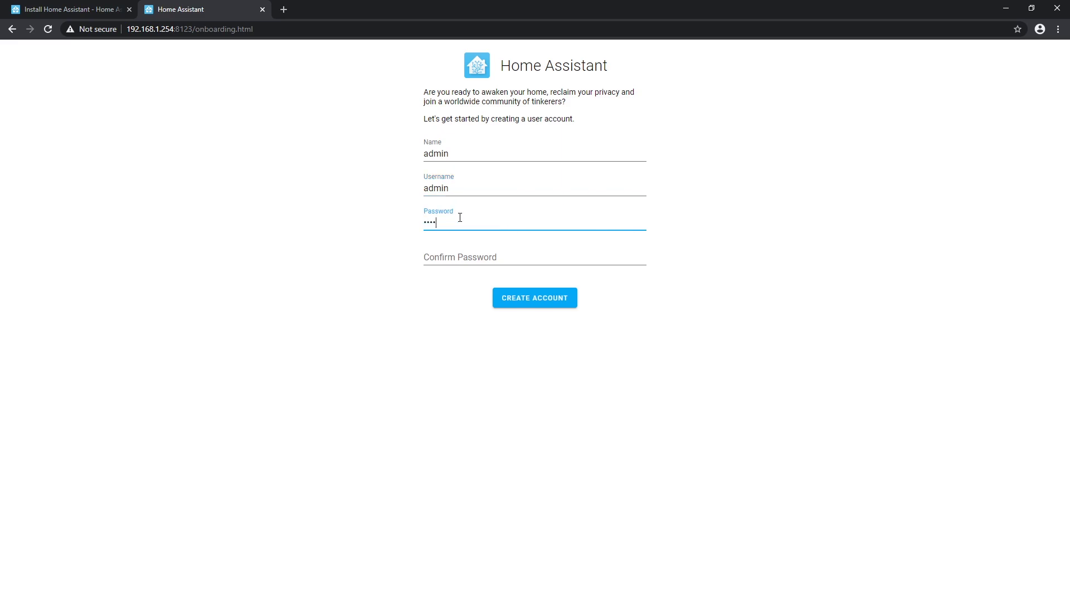
click(539, 259)
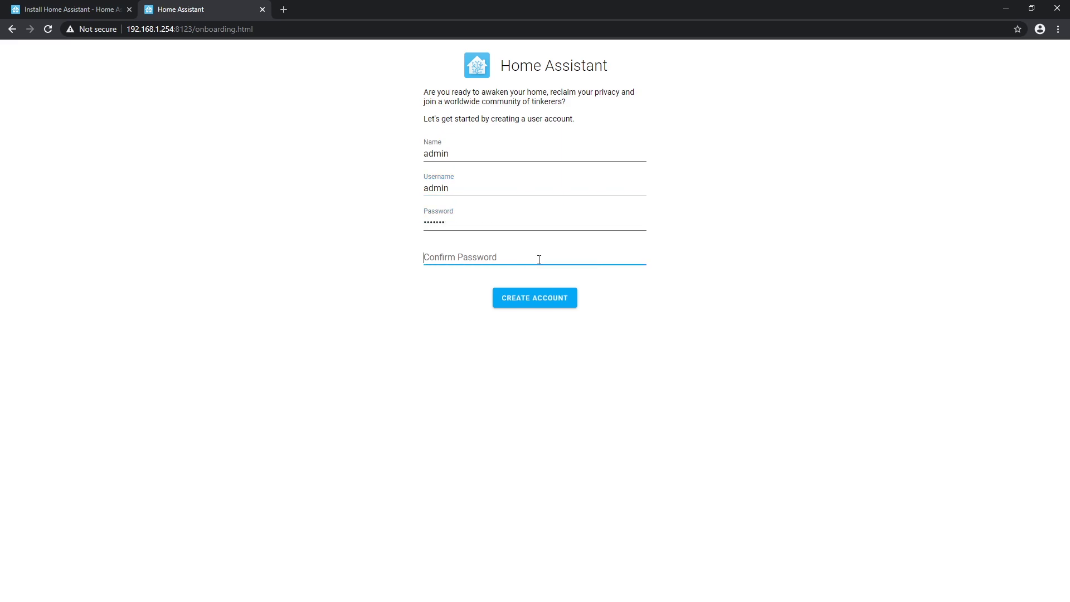
text(admin12)
key(Return)
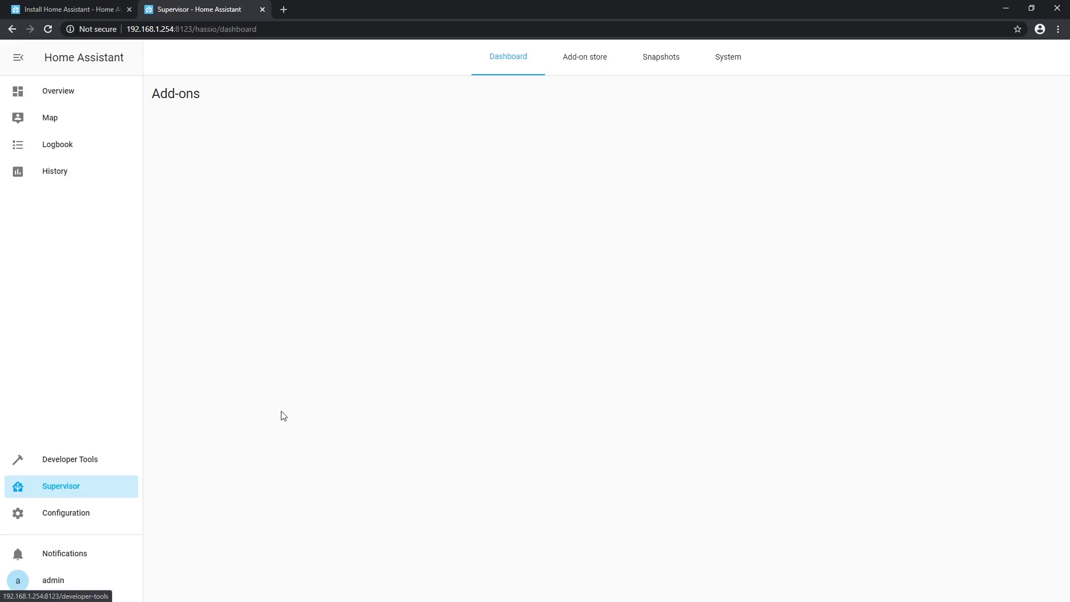
- Search the add-on store for 'mqtt' and install the Mosquitto broker add-on
click(571, 63)
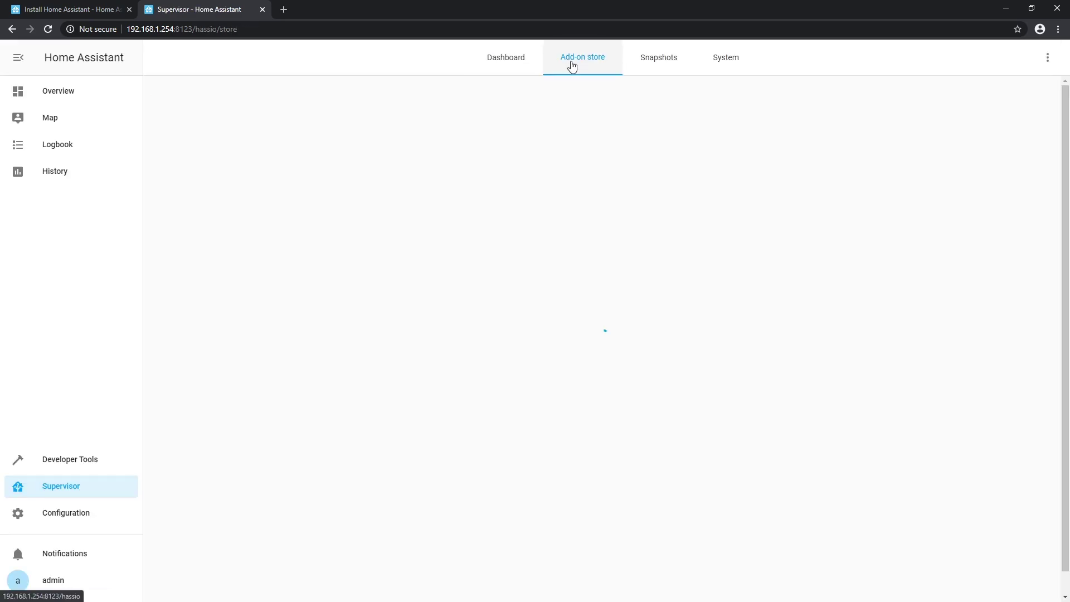
text(mq)
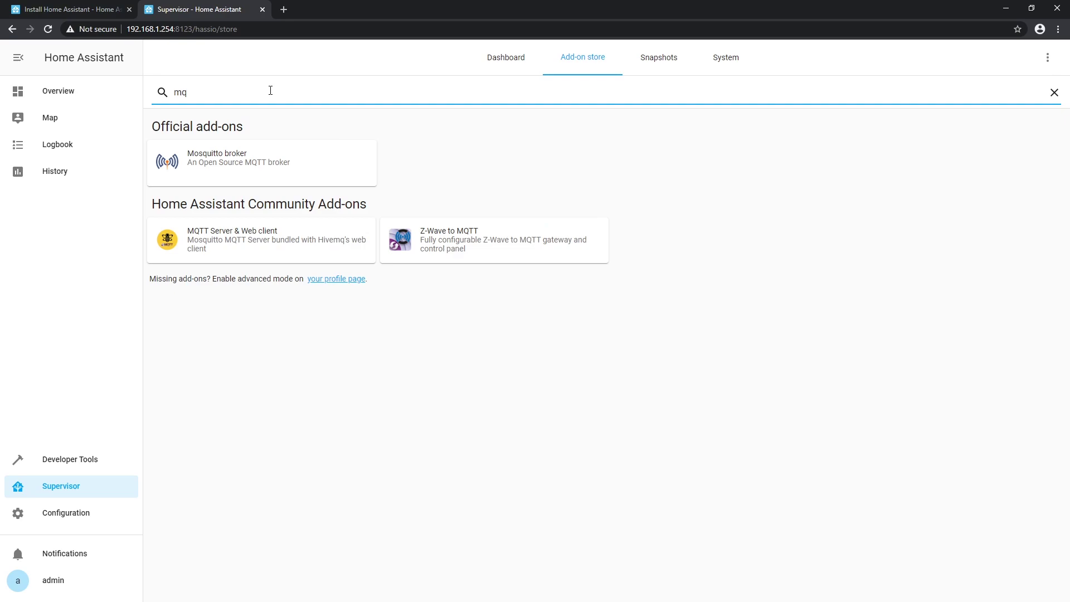
text(tt)
click(239, 163)
click(350, 264)
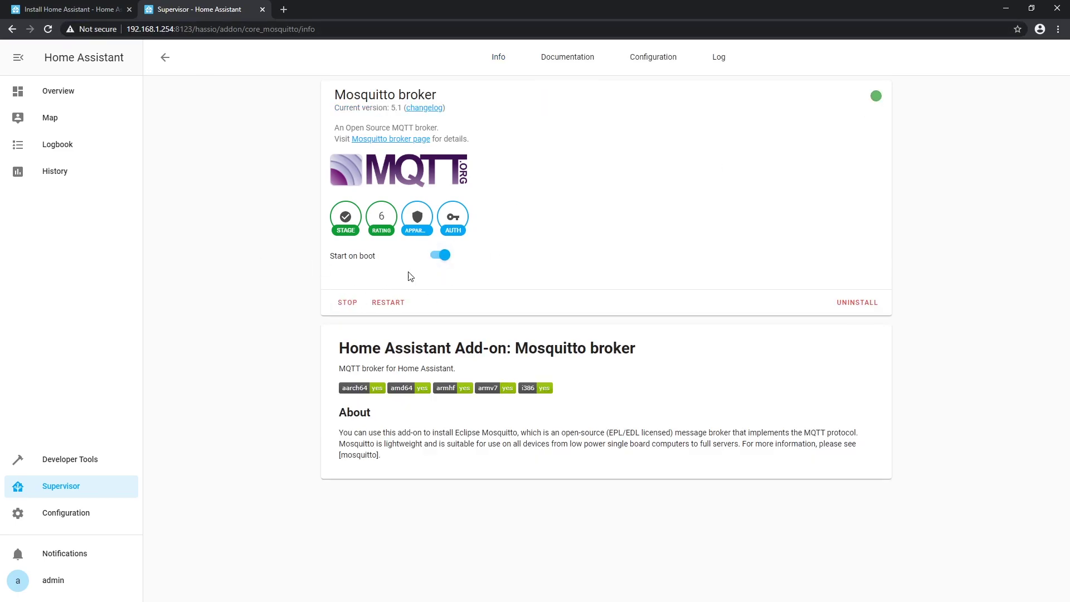
click(655, 63)
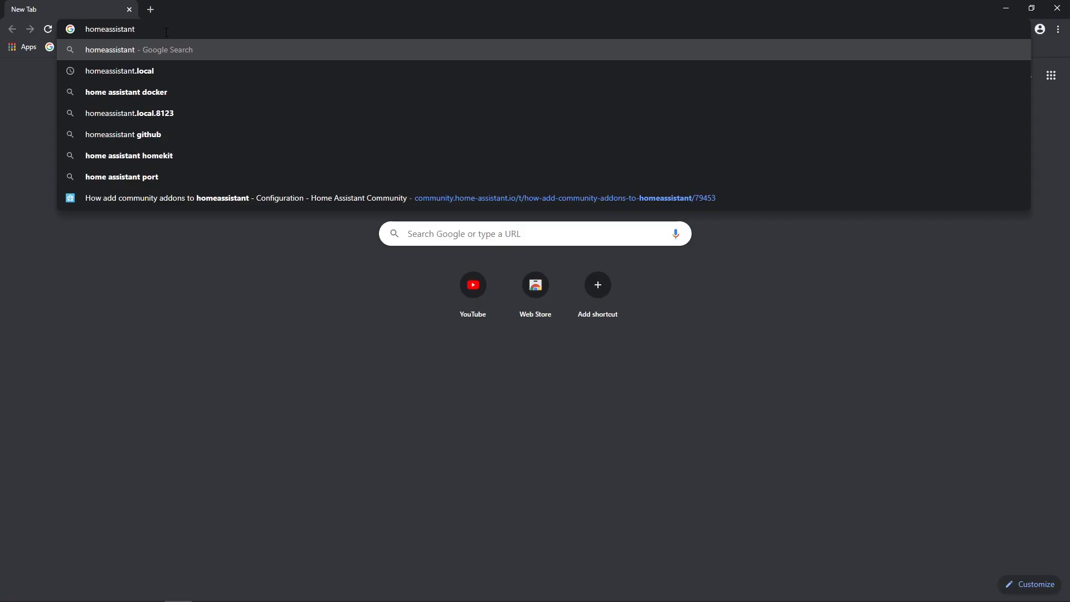
- Load Home Assistant on port 8123 and log in with the account credentials
text(:8123)
key(Return)
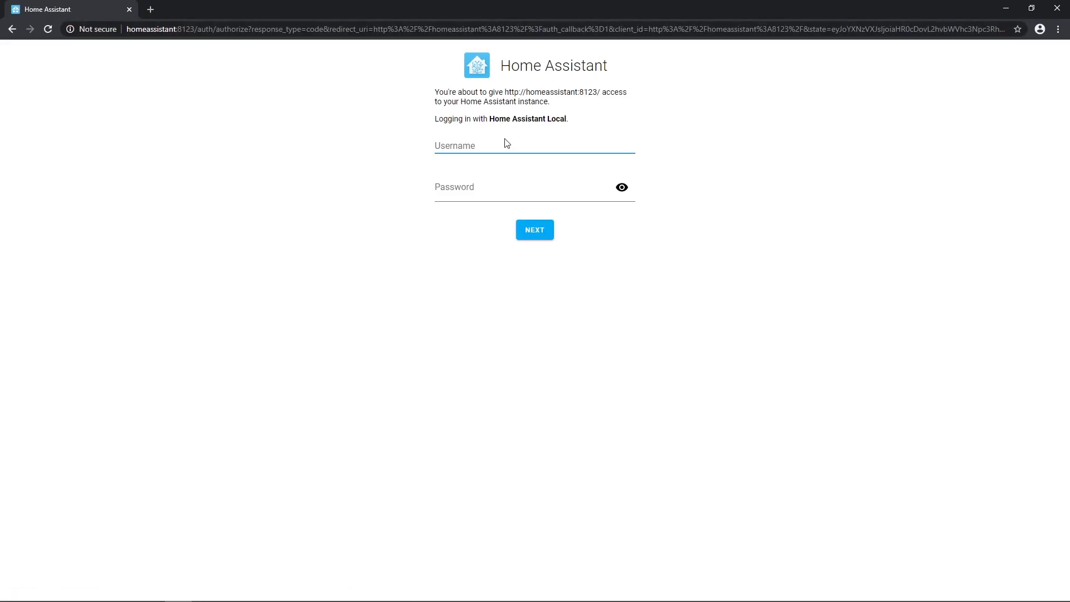
text(admin)
key(Tab)
text(••••)
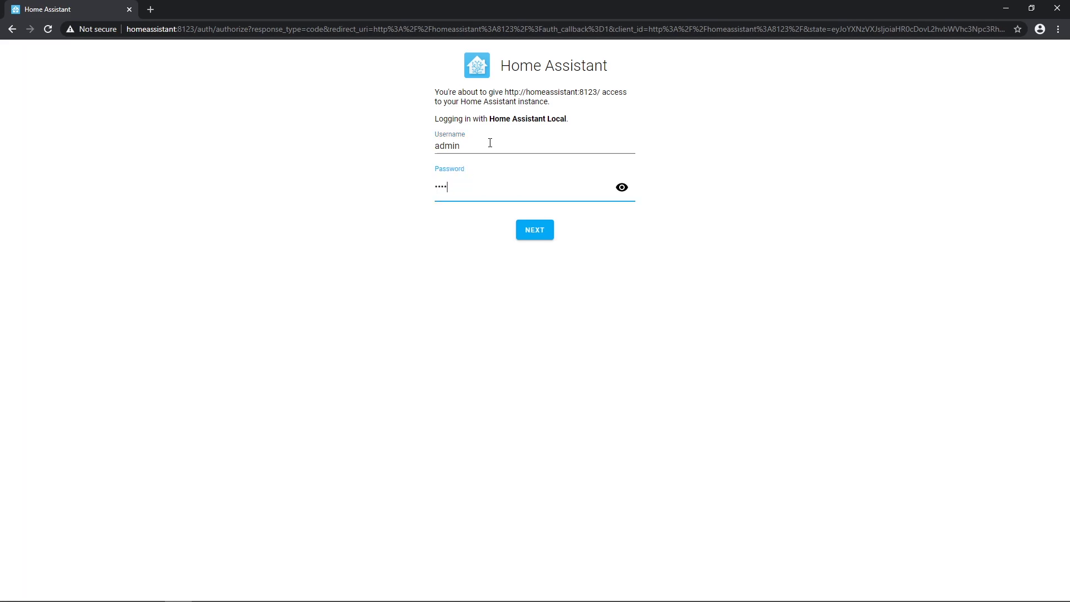
key(Return)
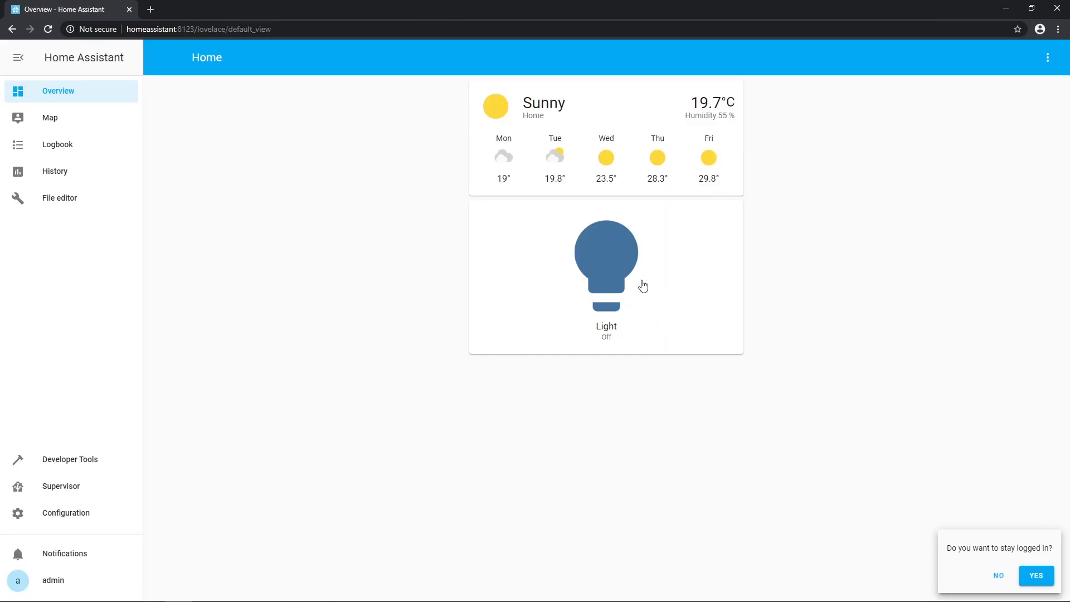
- Toggle the Light entity on and off twice to test it
click(668, 289)
click(661, 278)
click(653, 280)
click(653, 280)
- Add a Button card with the hass:lightbulb icon to the dashboard and save it
click(1048, 58)
click(1028, 88)
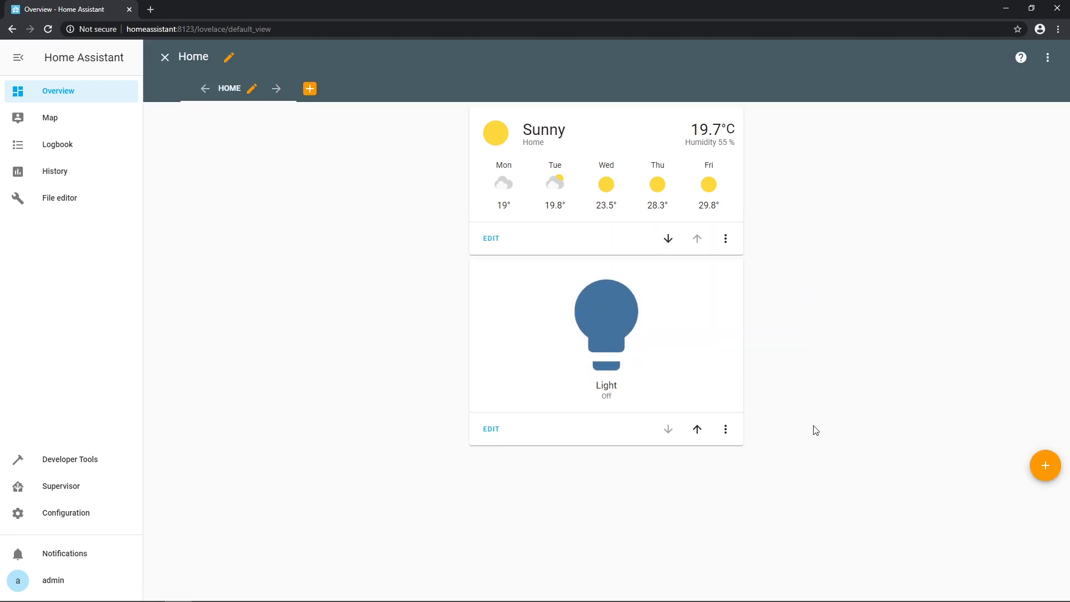
click(1037, 461)
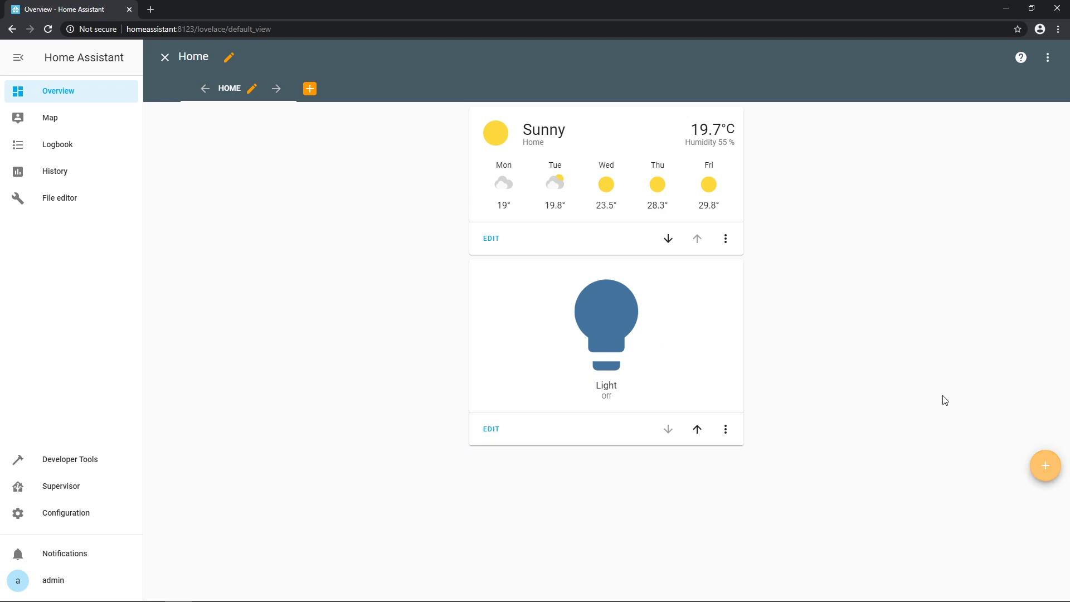
click(534, 181)
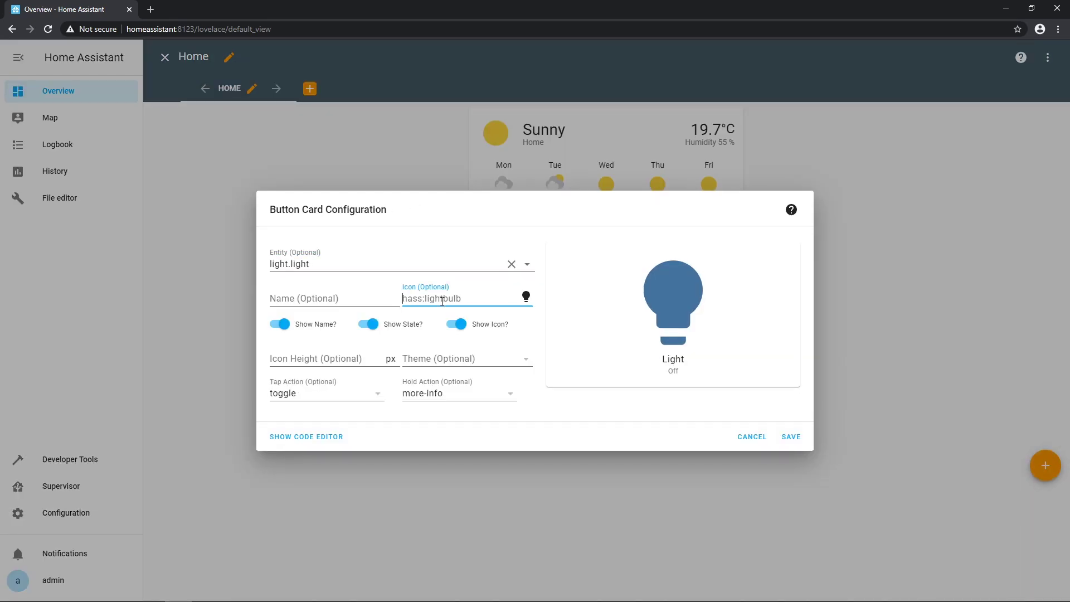
text(hass:l)
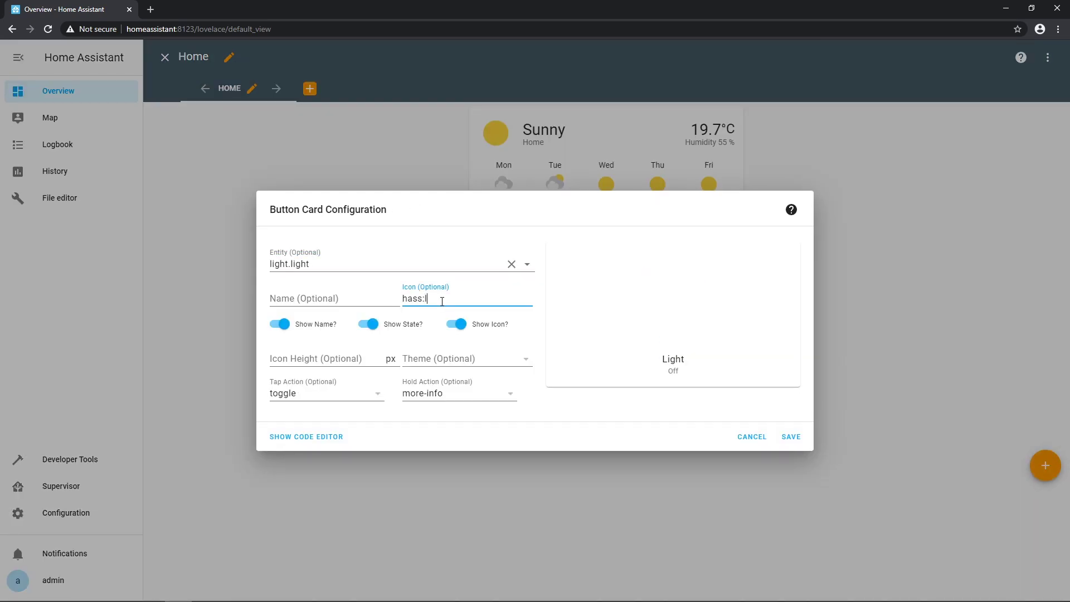
text(ightbulb)
click(565, 418)
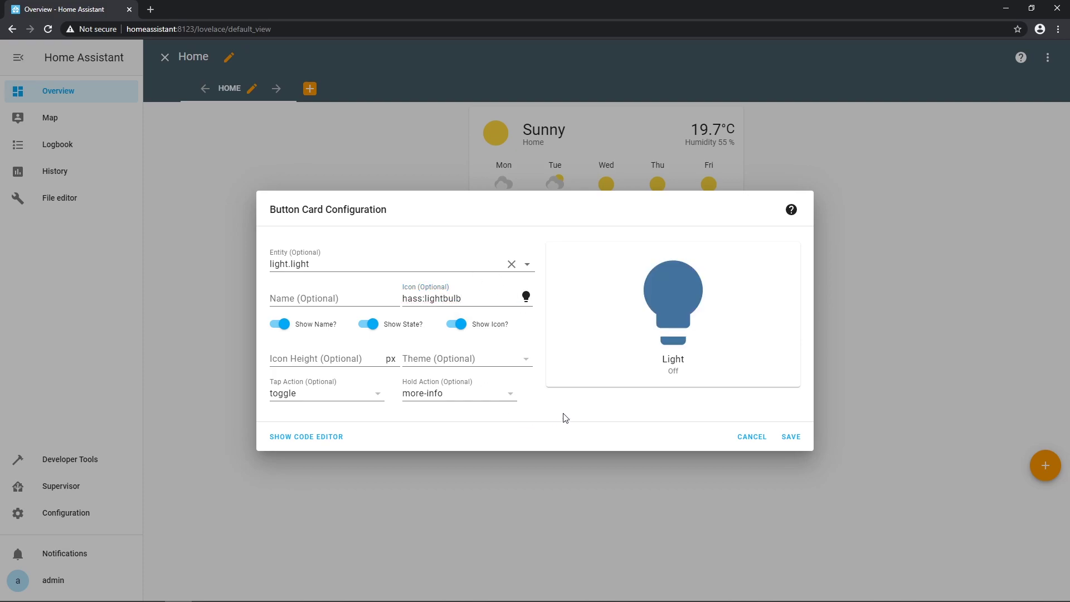
click(792, 438)
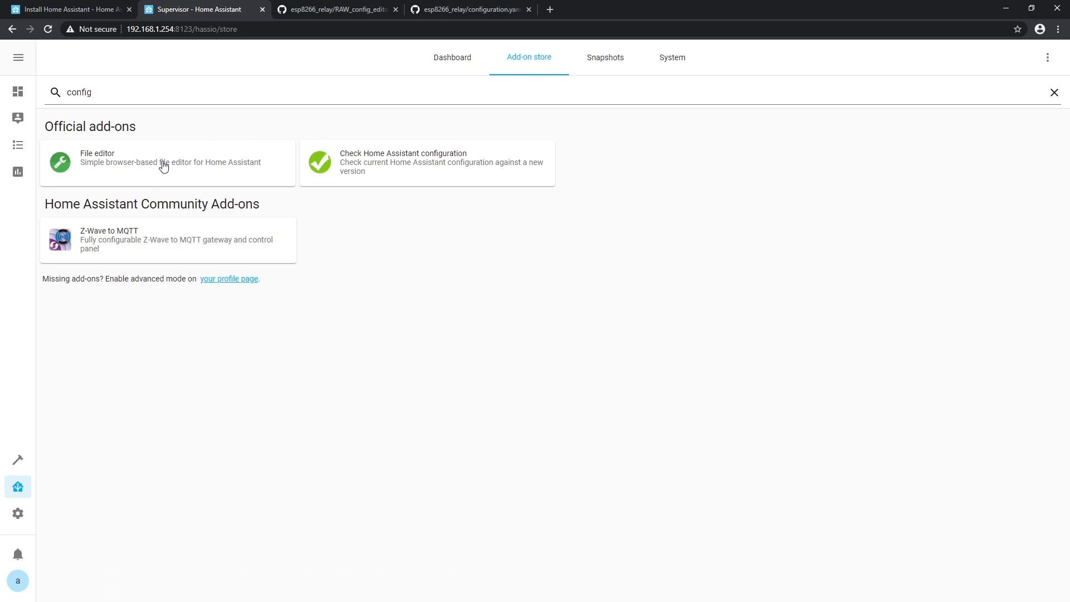
- Install the File editor add-on from Supervisor and open it
click(162, 165)
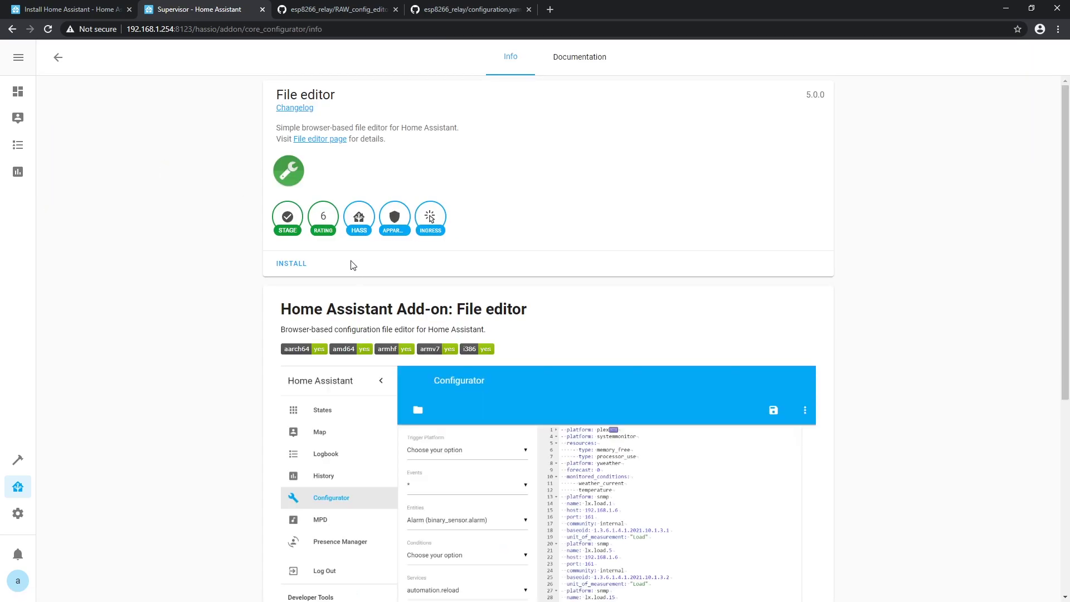
click(300, 269)
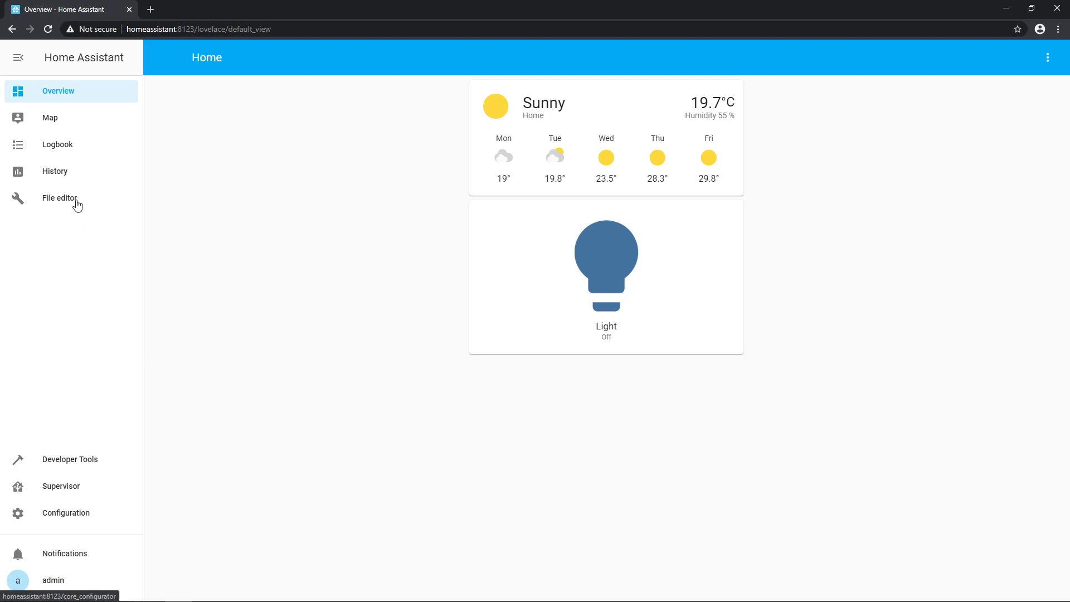
click(75, 201)
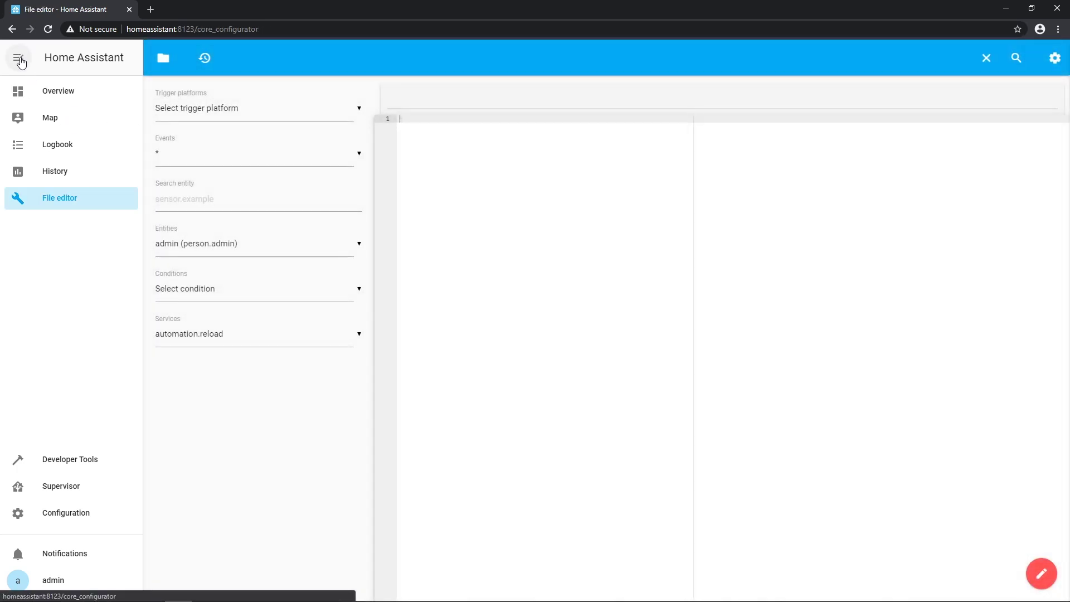
- Open configuration.yaml and review the light payloads, mqtt section, core-mosquitto broker and hass username
click(163, 63)
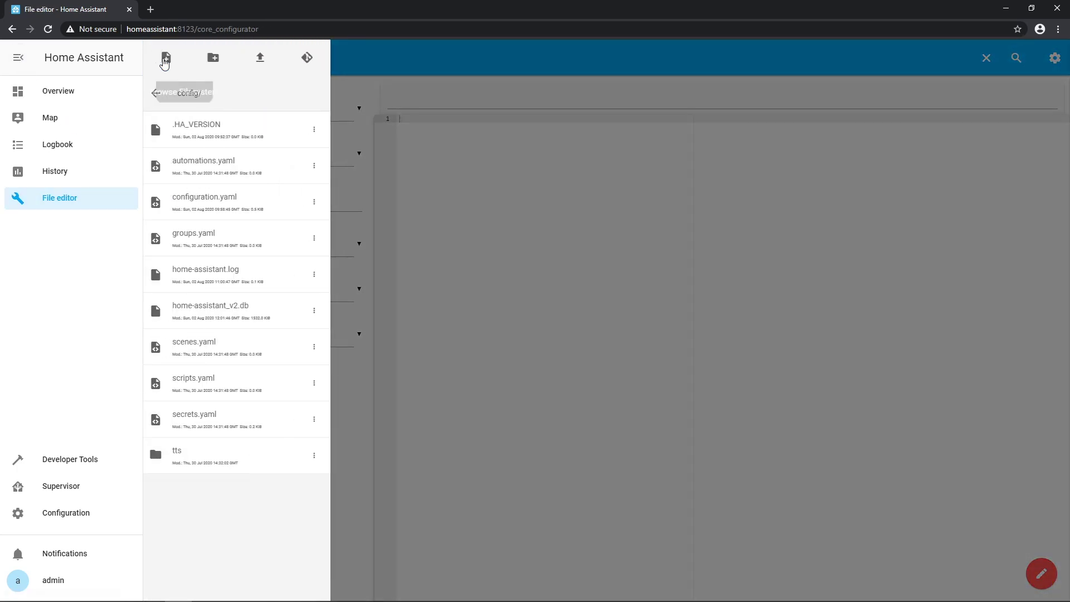
click(217, 202)
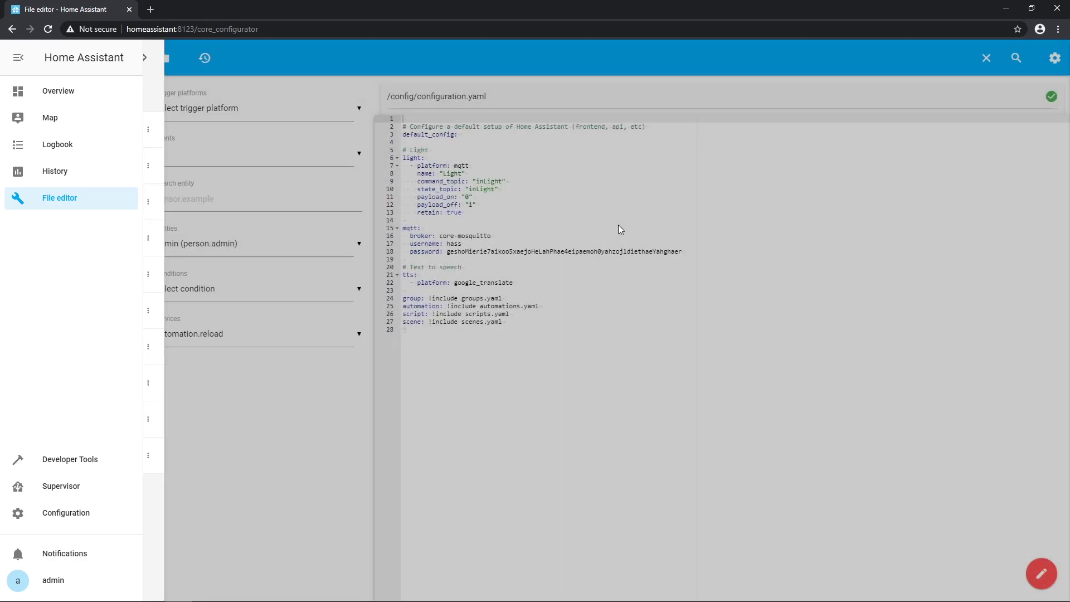
click(544, 197)
click(557, 256)
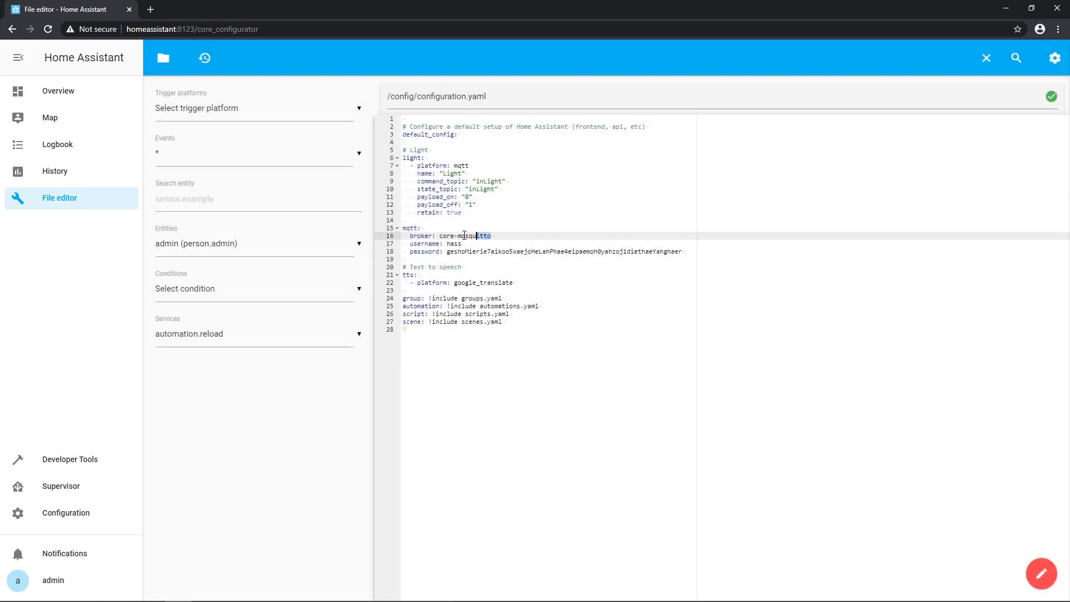
drag(491, 235, 409, 243)
click(470, 243)
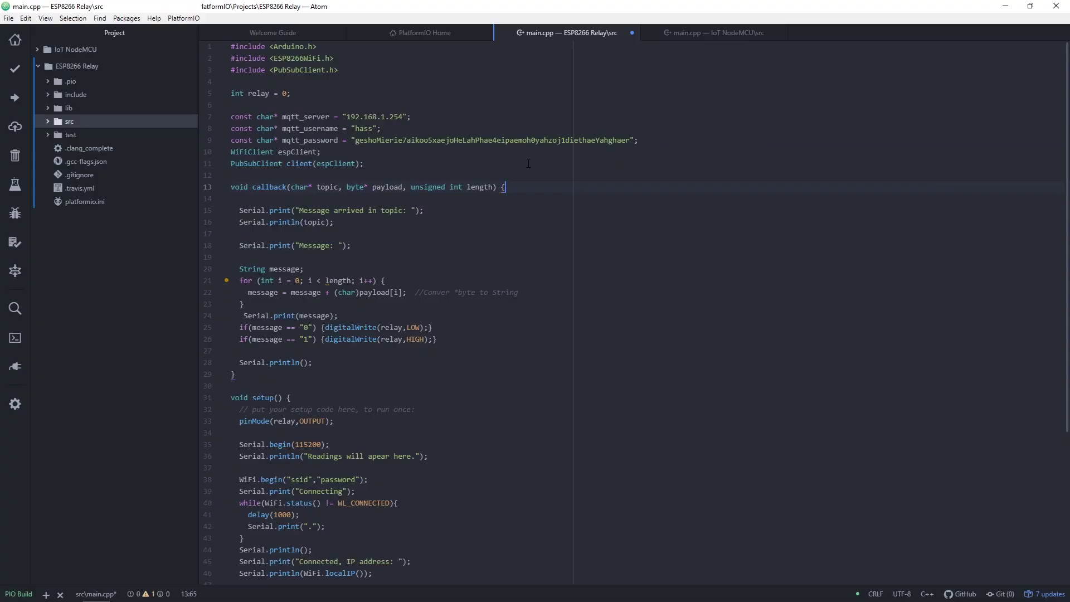
drag(385, 128, 416, 137)
drag(652, 140, 234, 140)
click(316, 140)
scroll(429, 438, down, 5)
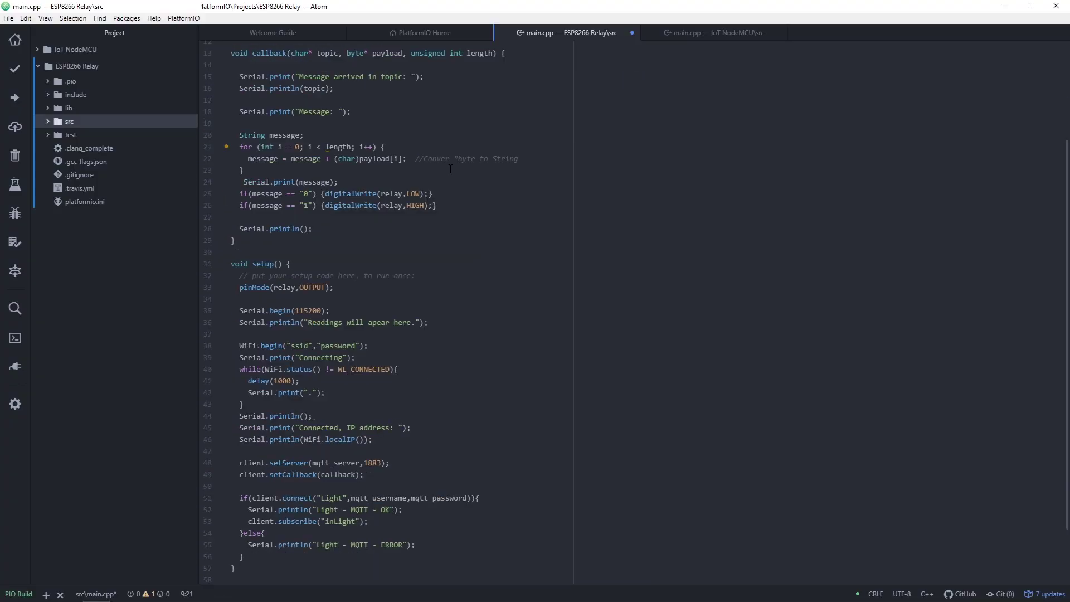
click(339, 433)
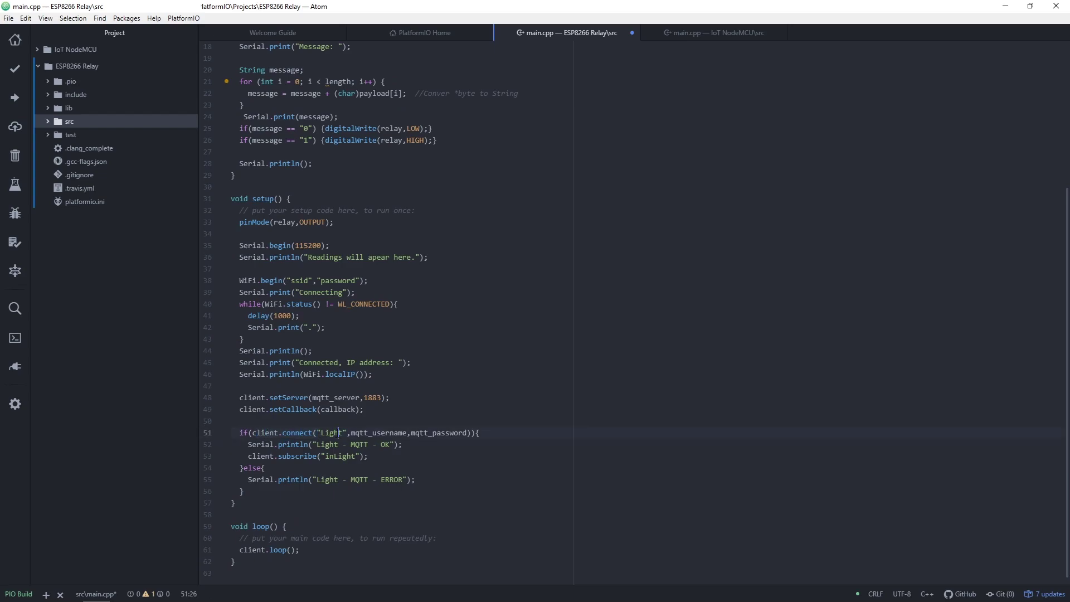
drag(355, 433, 459, 432)
click(458, 432)
scroll(487, 351, up, 5)
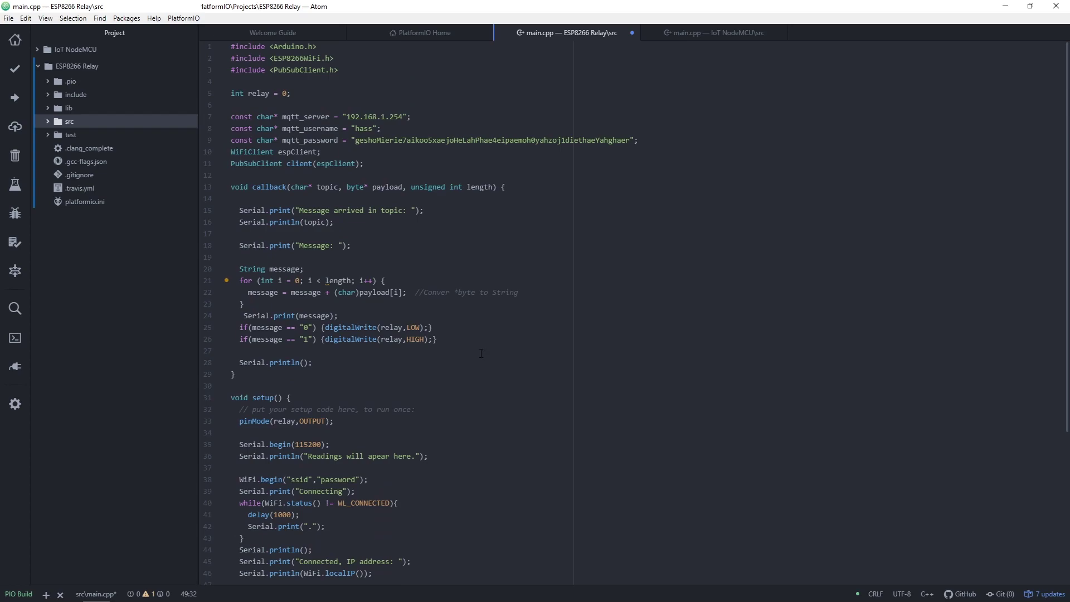
scroll(484, 355, down, 4)
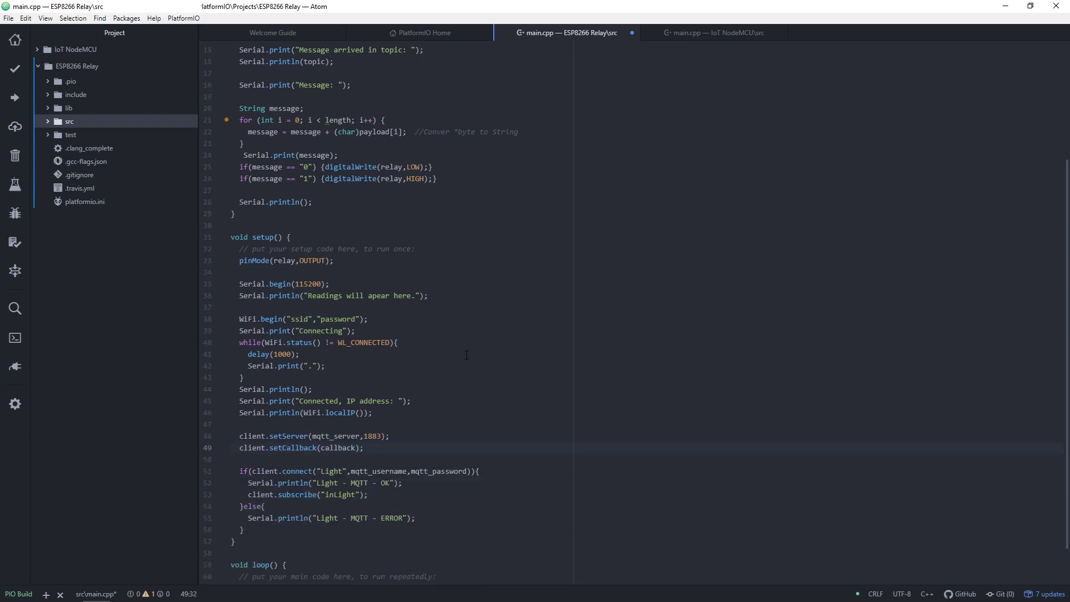
scroll(462, 361, up, 4)
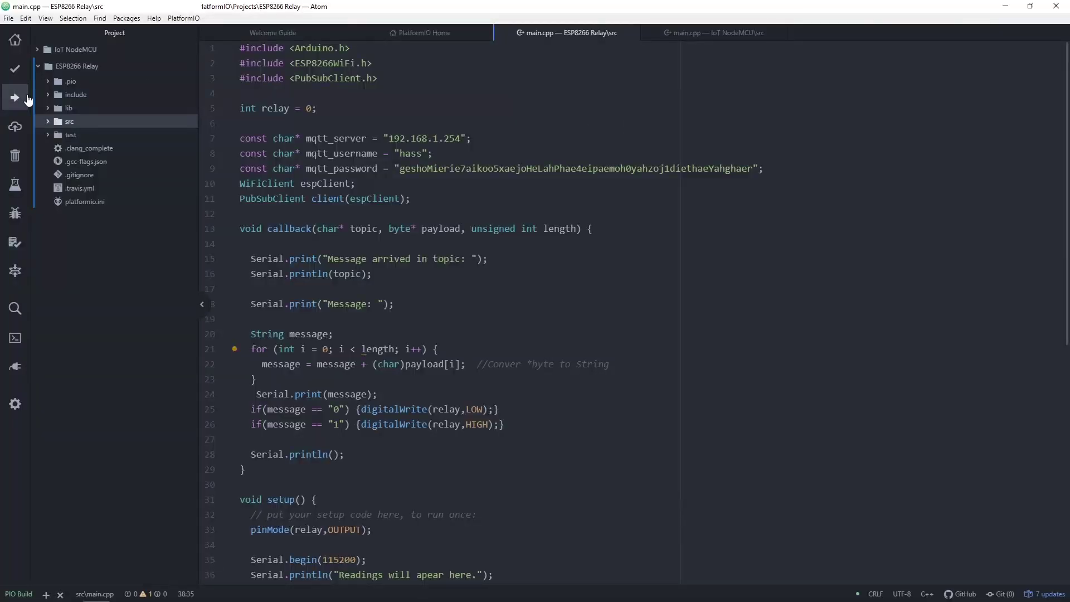
- Upload the ESP8266 Relay firmware to the board with PlatformIO's Upload command
click(15, 97)
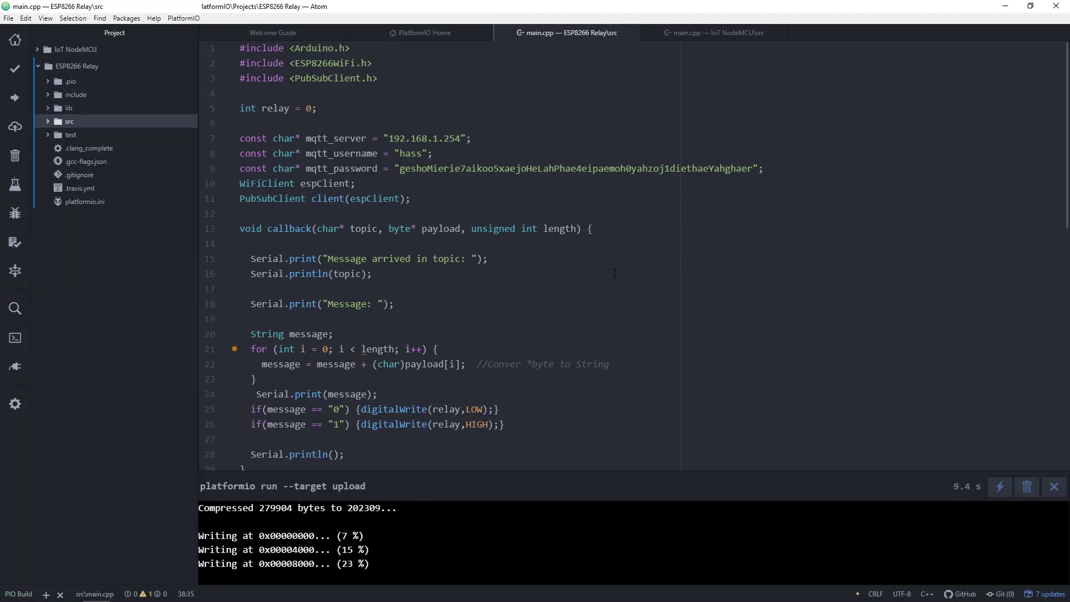